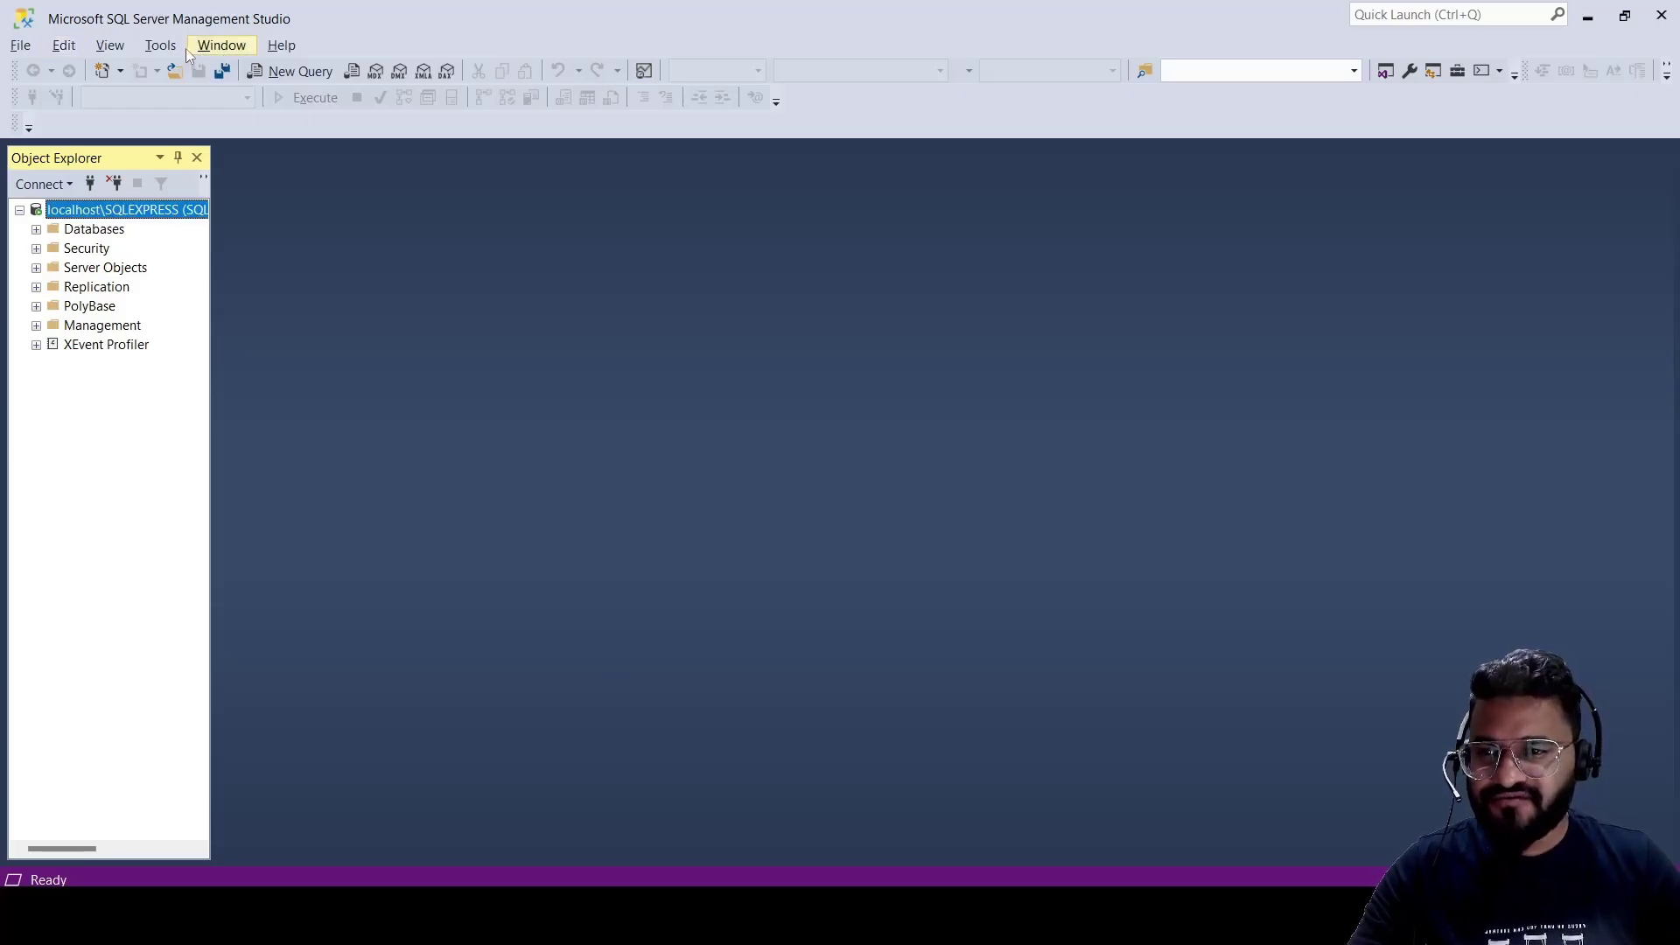
# Set the Environment > General color theme to Dark in Tools > Options
pyautogui.click(170, 46)
pyautogui.click(202, 300)
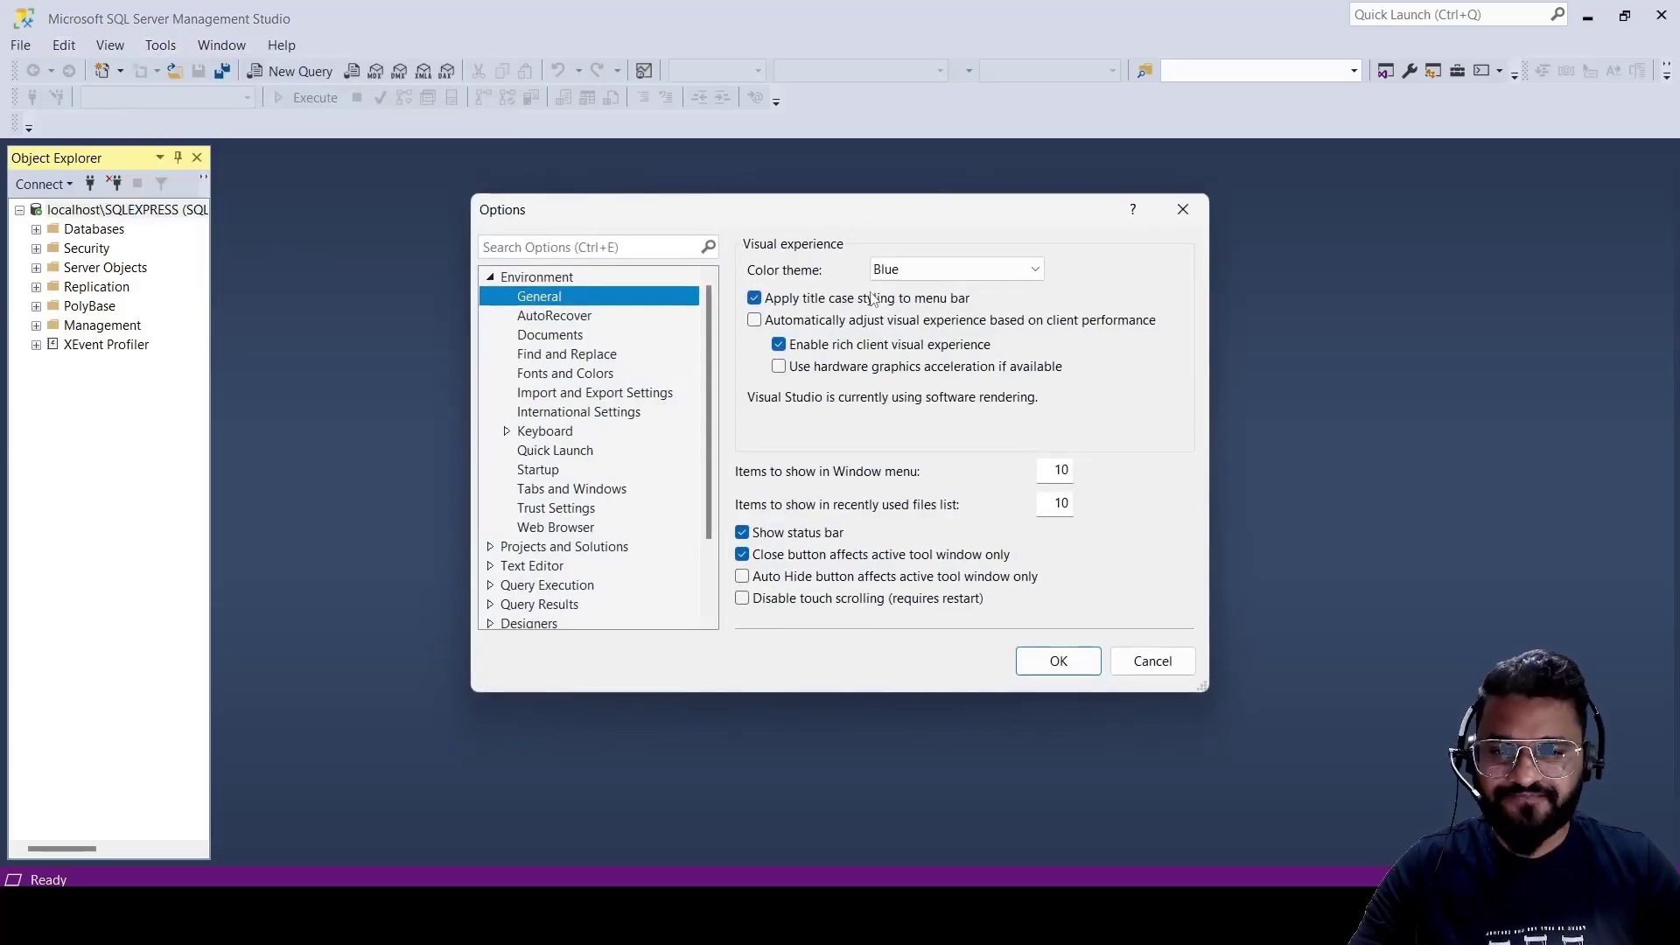
pyautogui.click(889, 271)
pyautogui.click(888, 327)
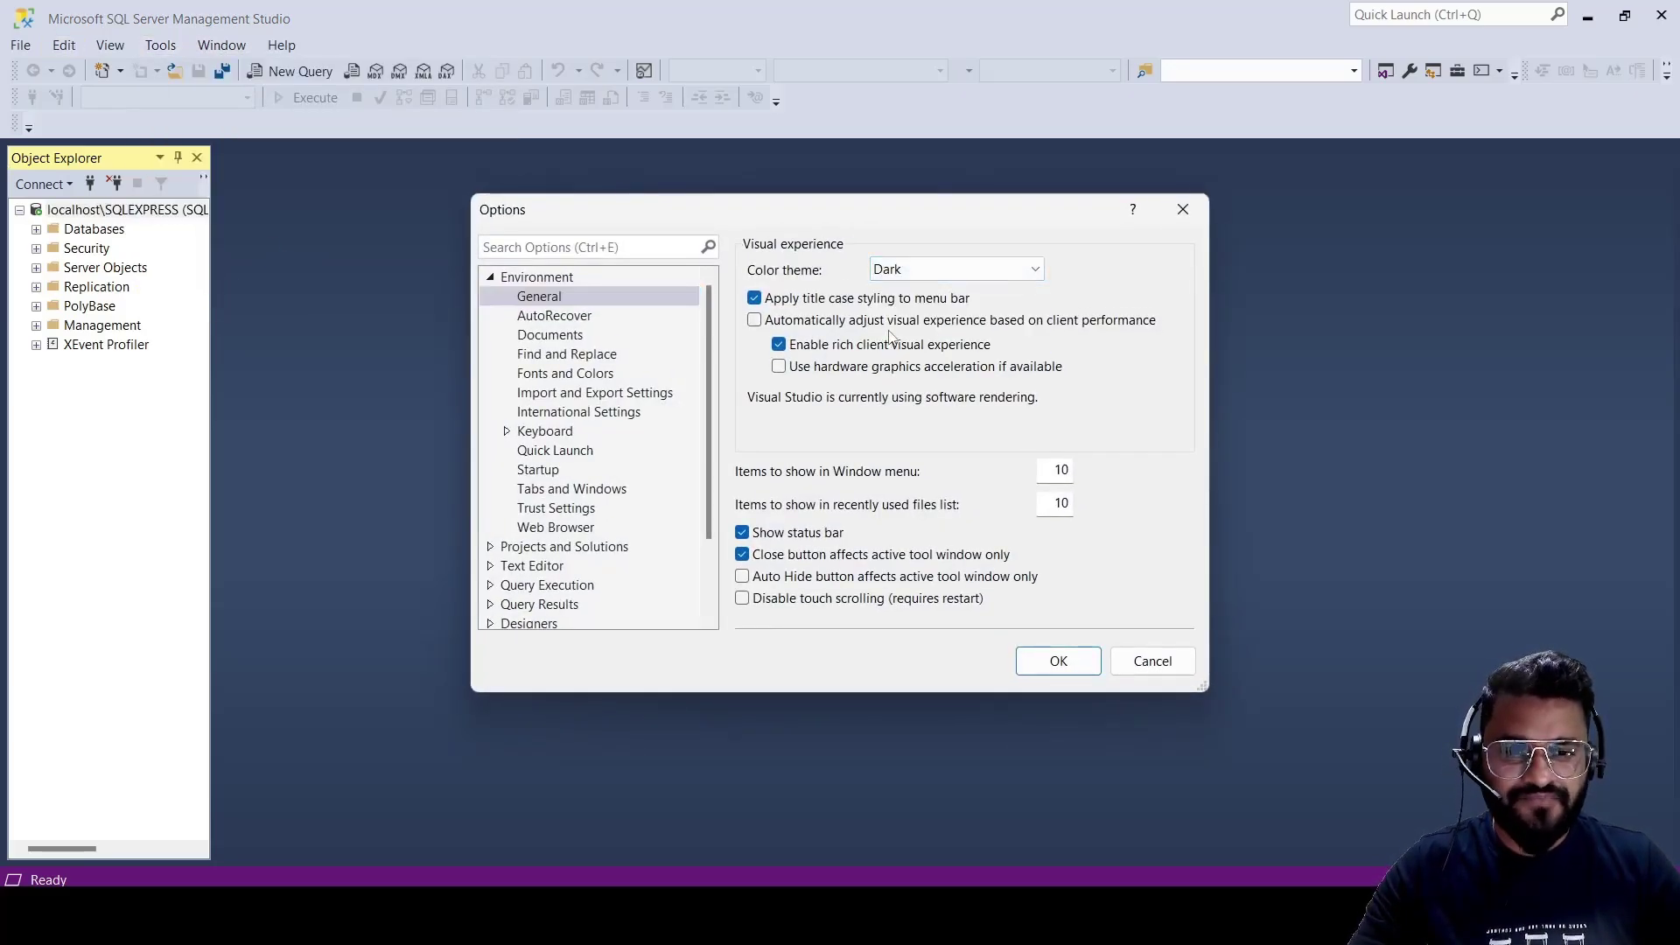
pyautogui.click(1051, 662)
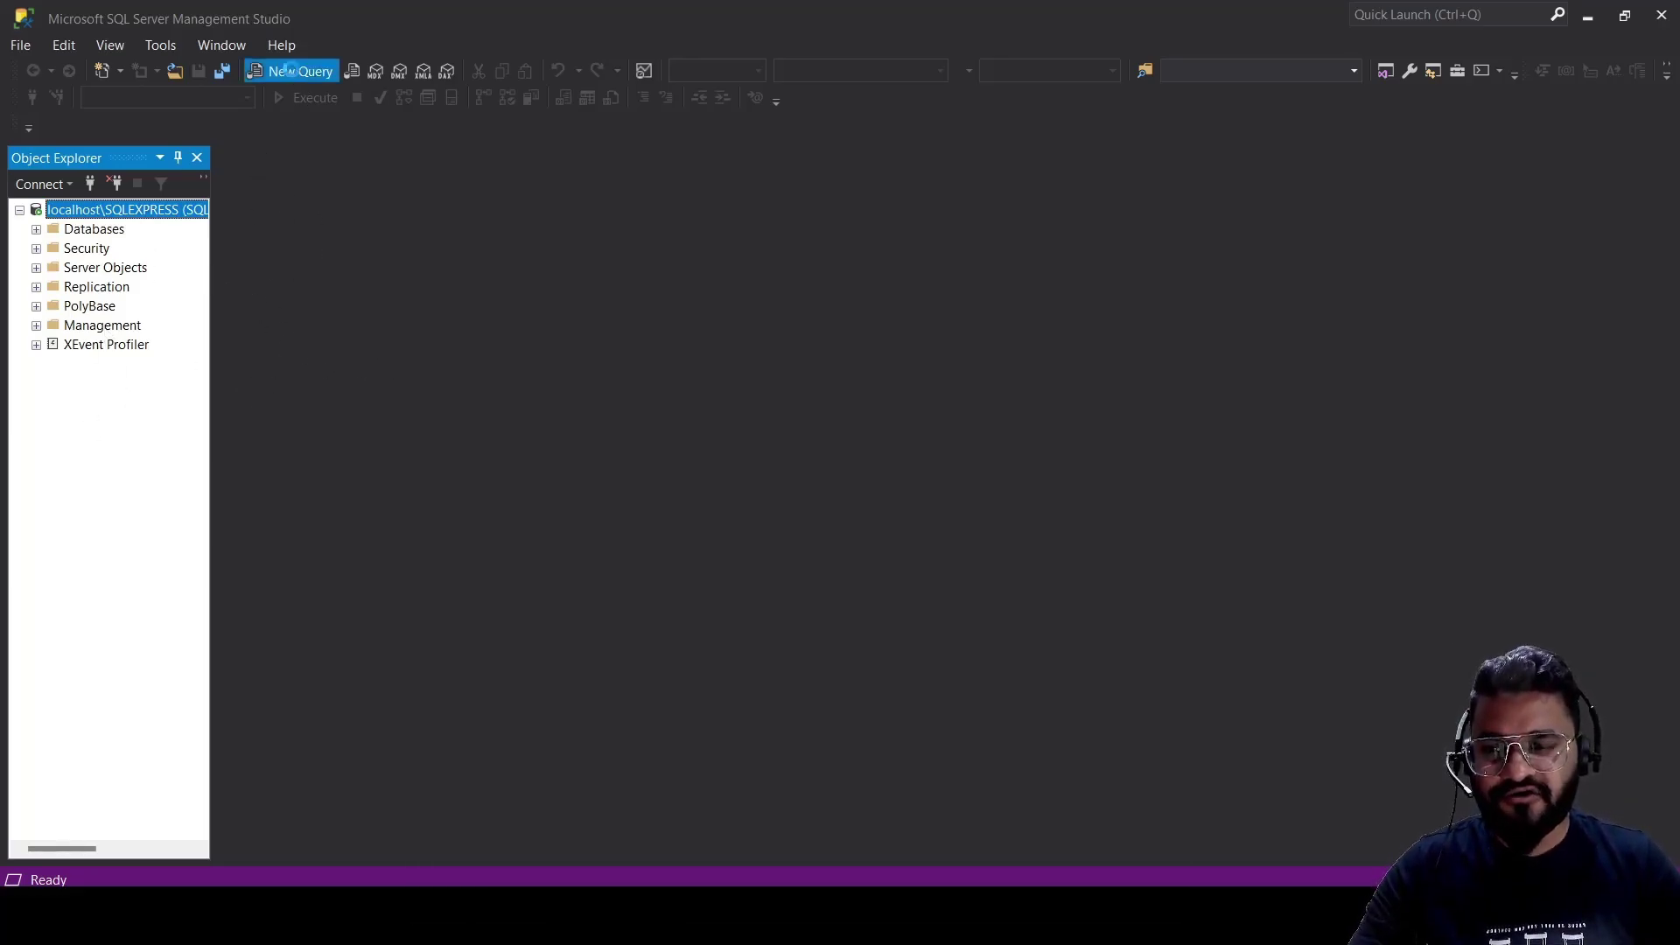
# In a new query window, write 'use EngineersDesk' and 'select * from EmployeeNew'
pyautogui.click(292, 72)
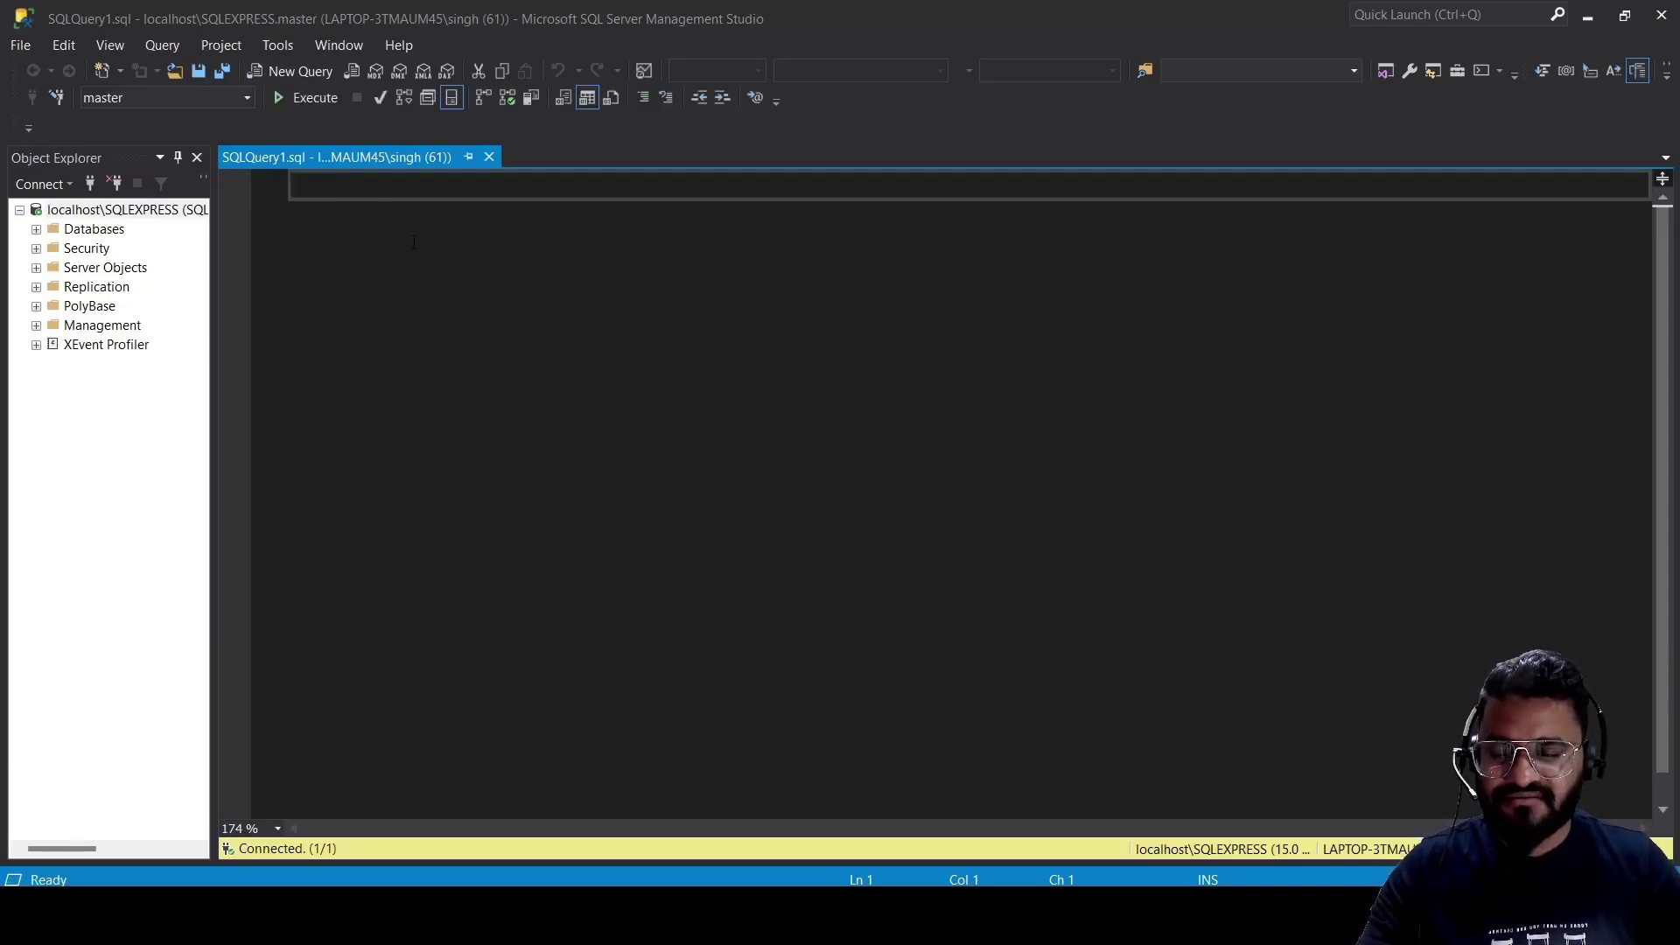
pyautogui.write('use Eng')
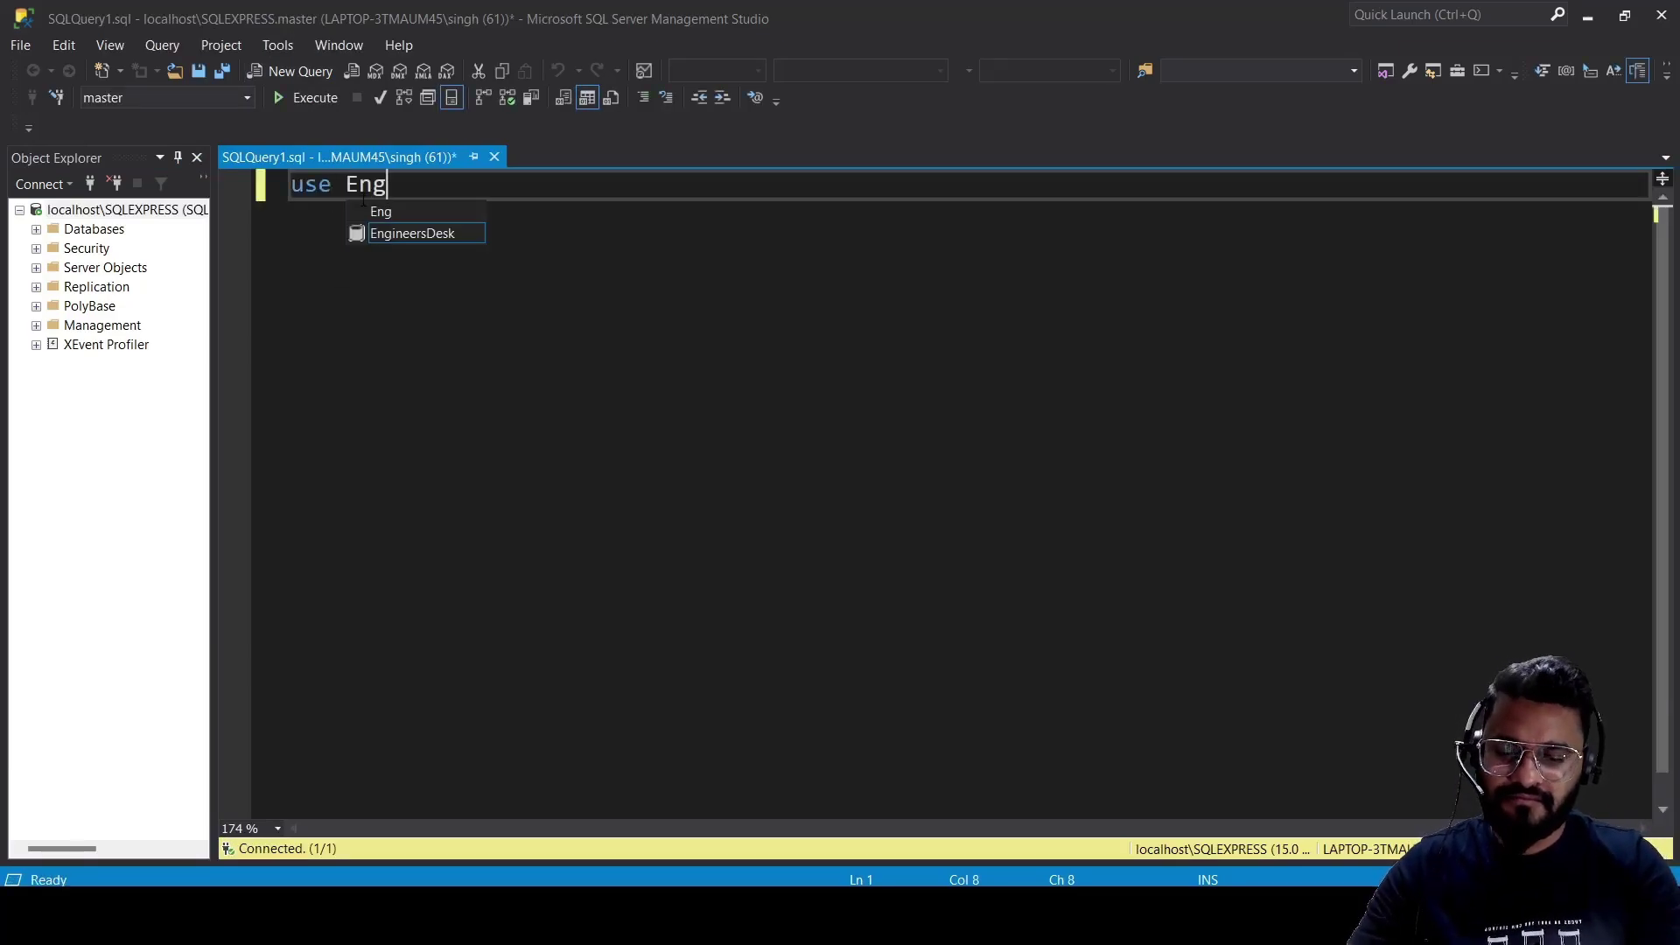
pyautogui.write('ineer')
pyautogui.press('Tab')
pyautogui.press('Return')
pyautogui.press('Return')
pyautogui.write('select * from E')
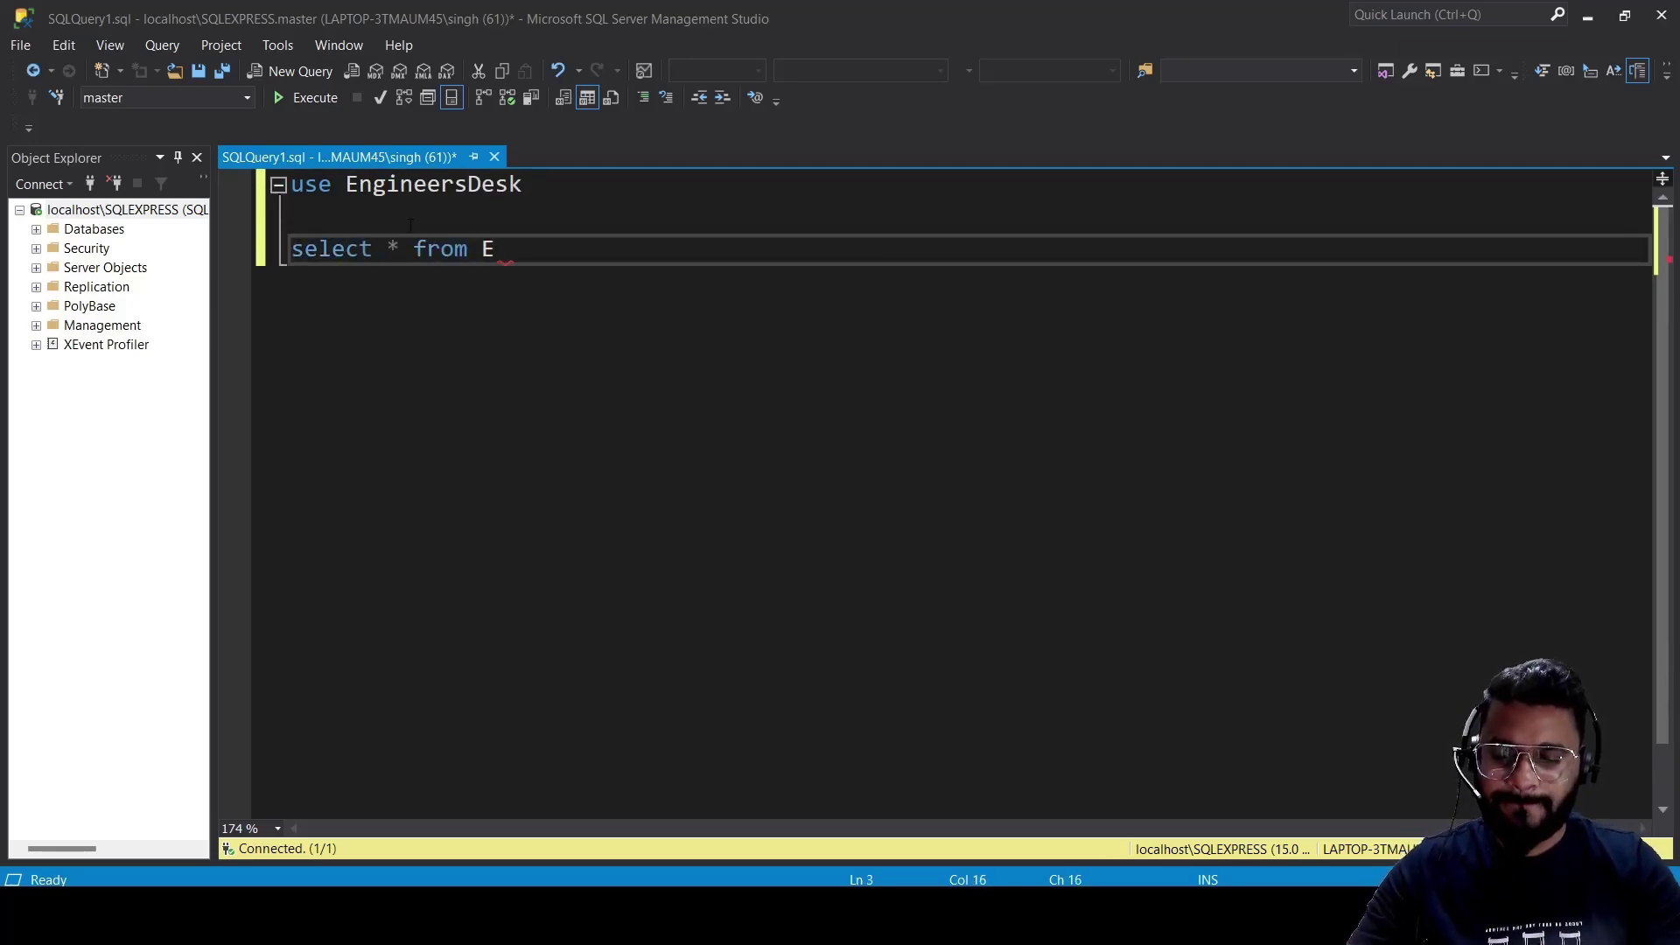
pyautogui.write('mployeeNew')
# Execute the whole query to list the seven EmployeeNew employee rows
pyautogui.hotkey('ctrl', 'a')
pyautogui.click(315, 97)
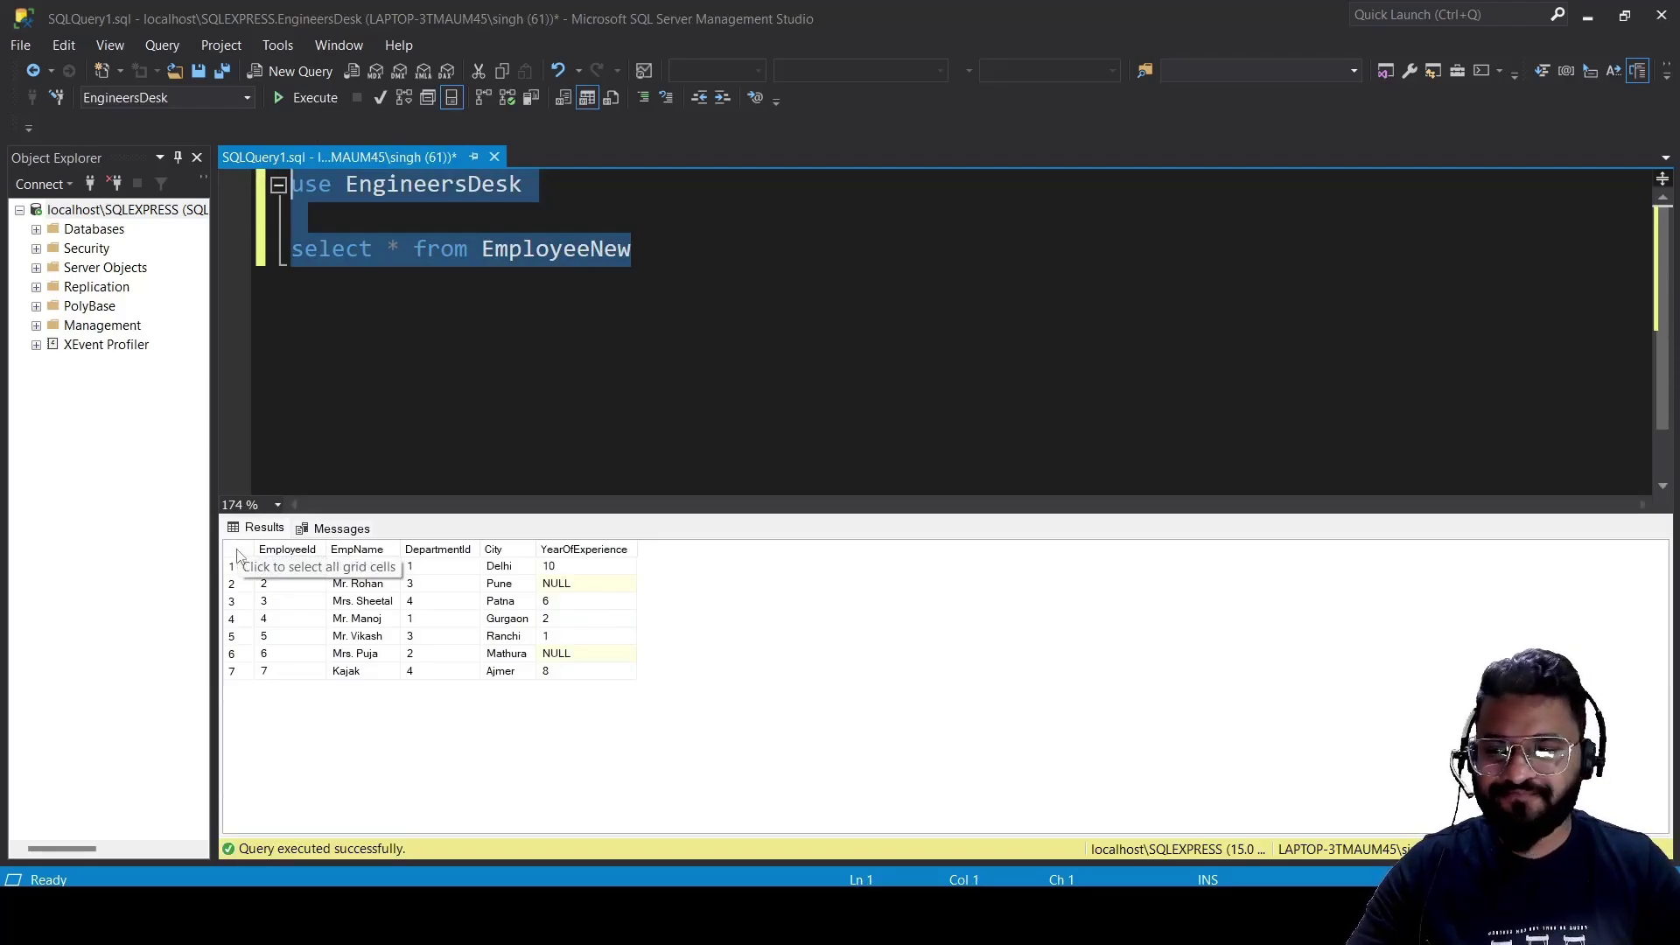
pyautogui.click(417, 455)
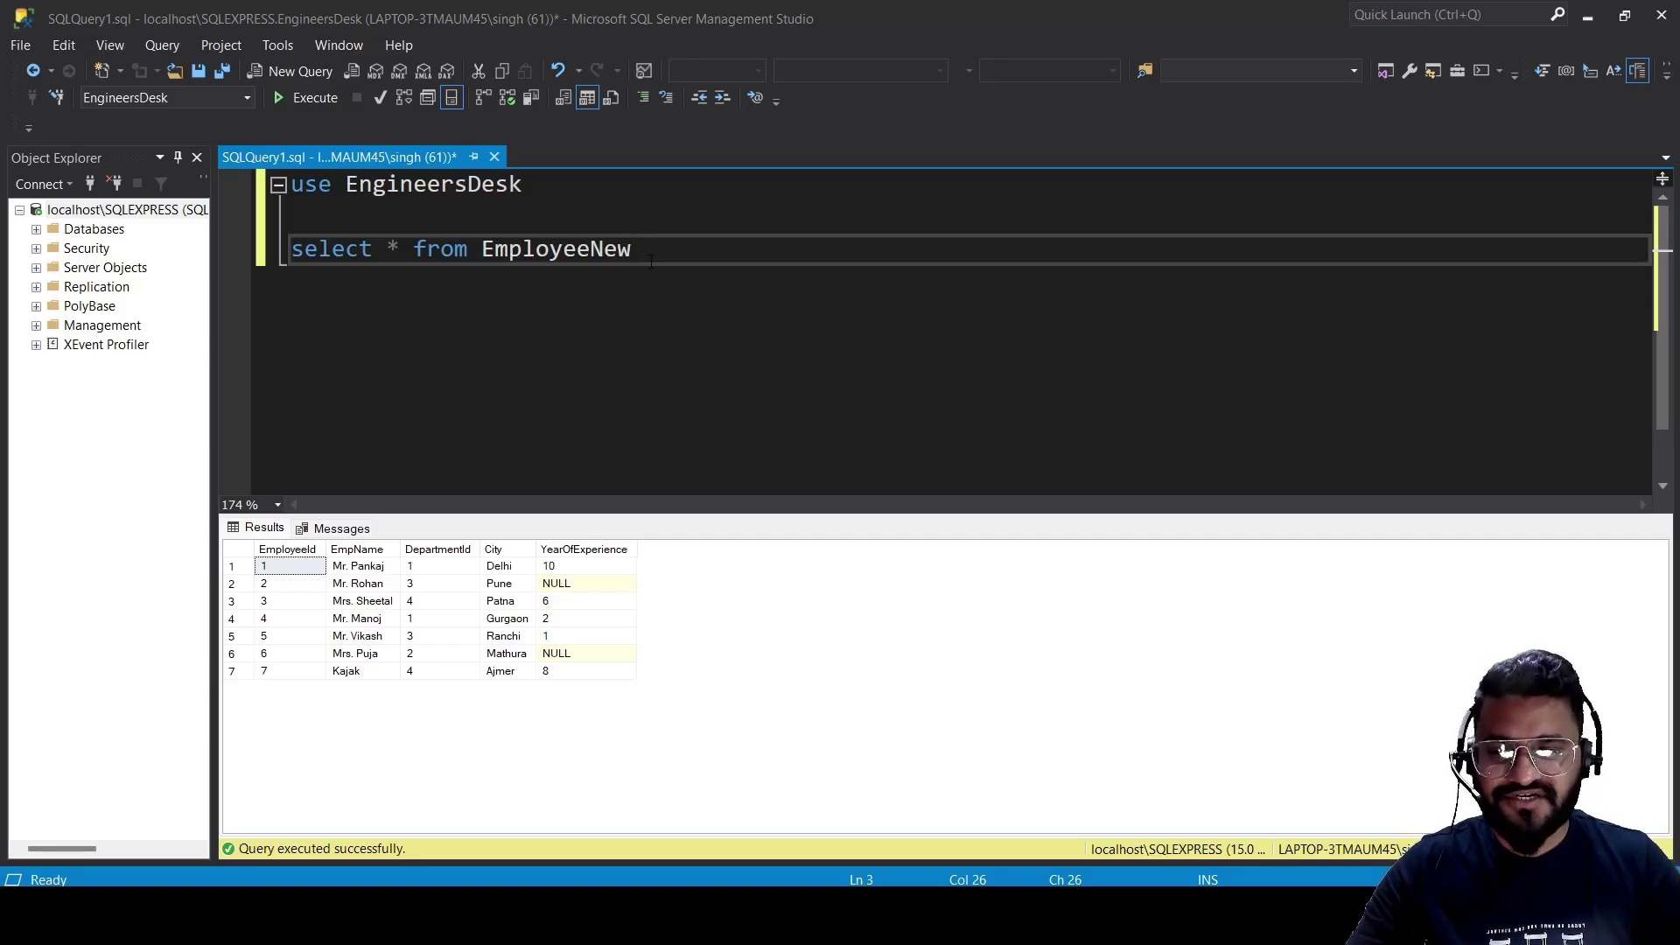
pyautogui.write('sql')
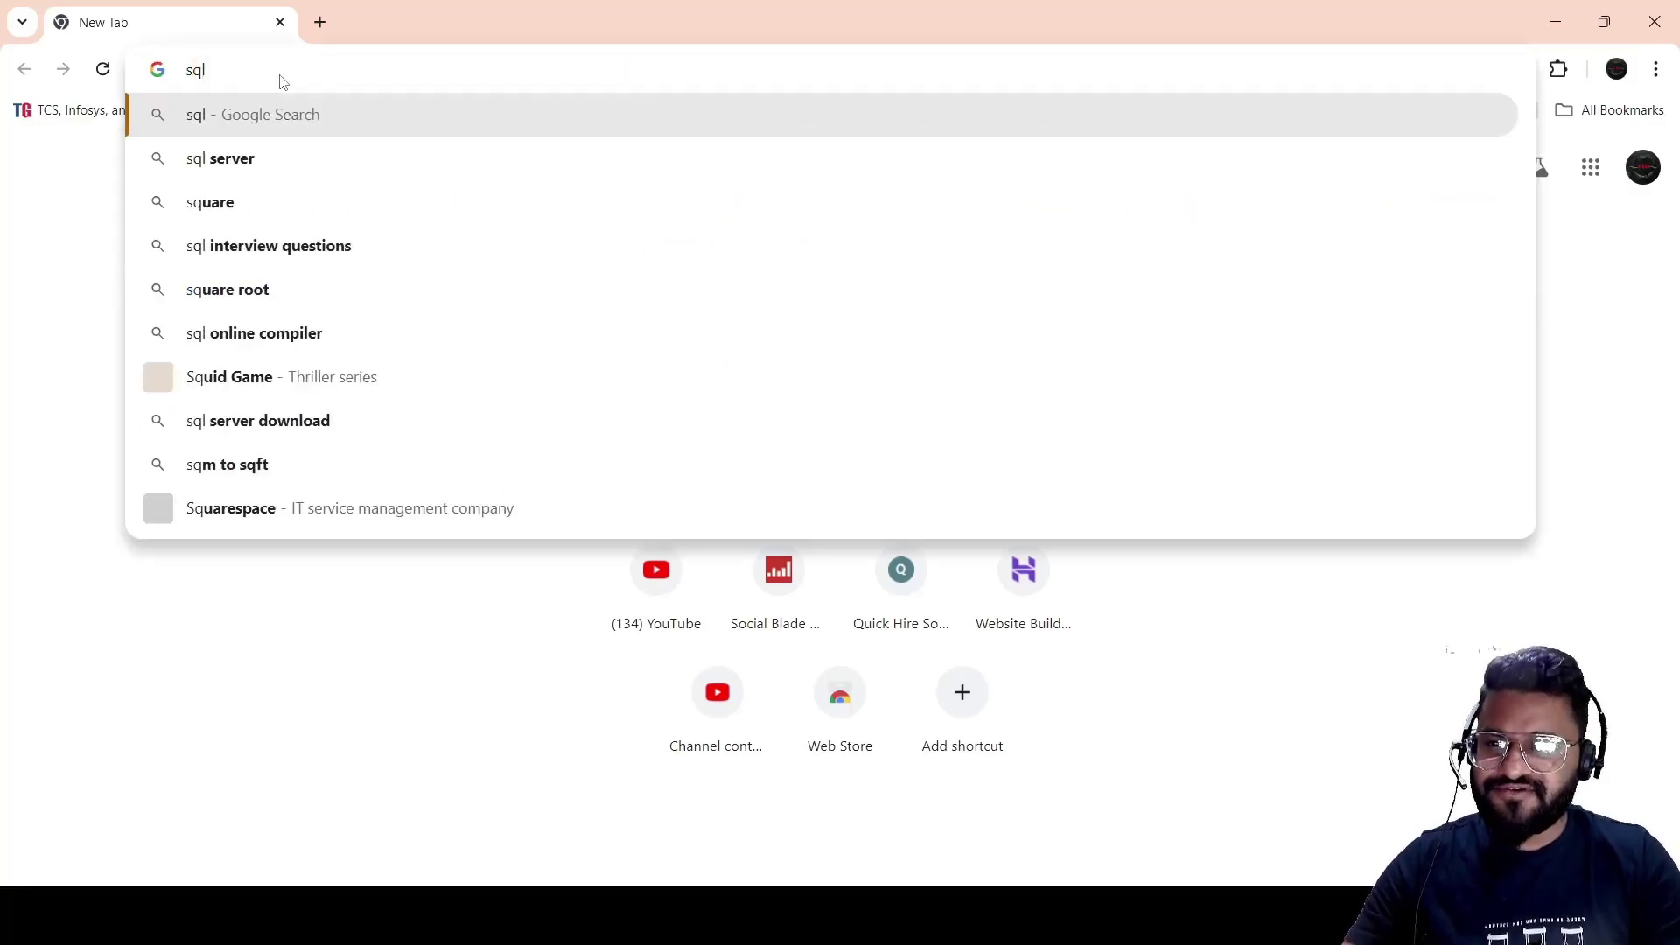
pyautogui.write('sh')
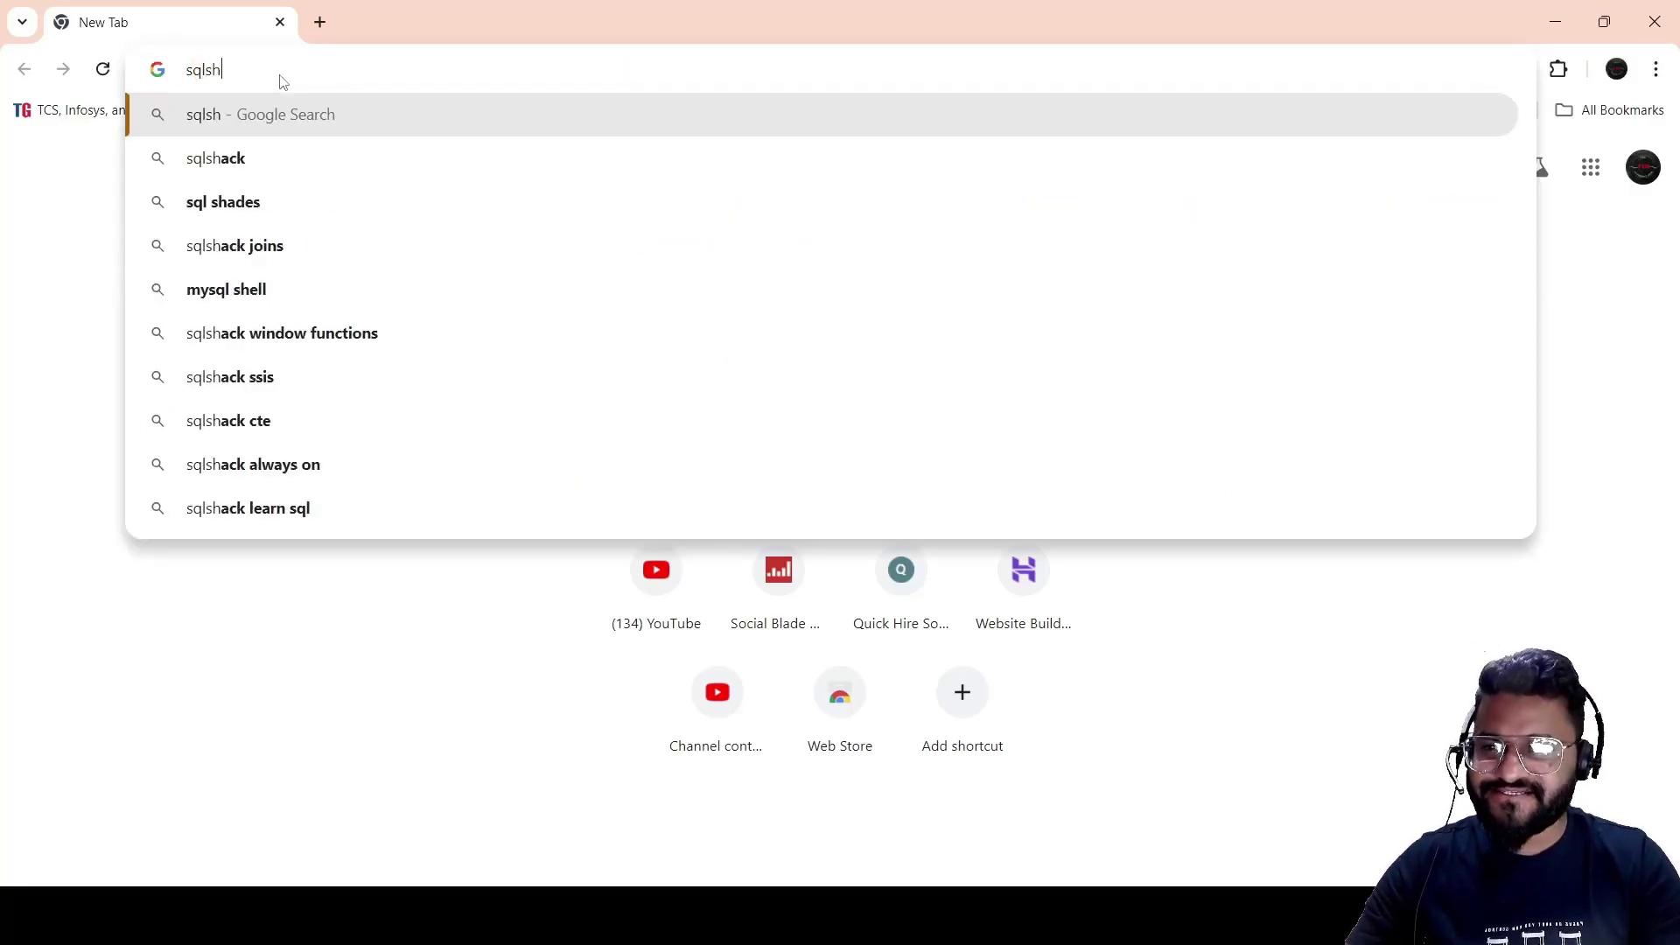
pyautogui.write('ades')
# Search the web for 'sqlshades' from the Chrome address bar
pyautogui.press('Return')
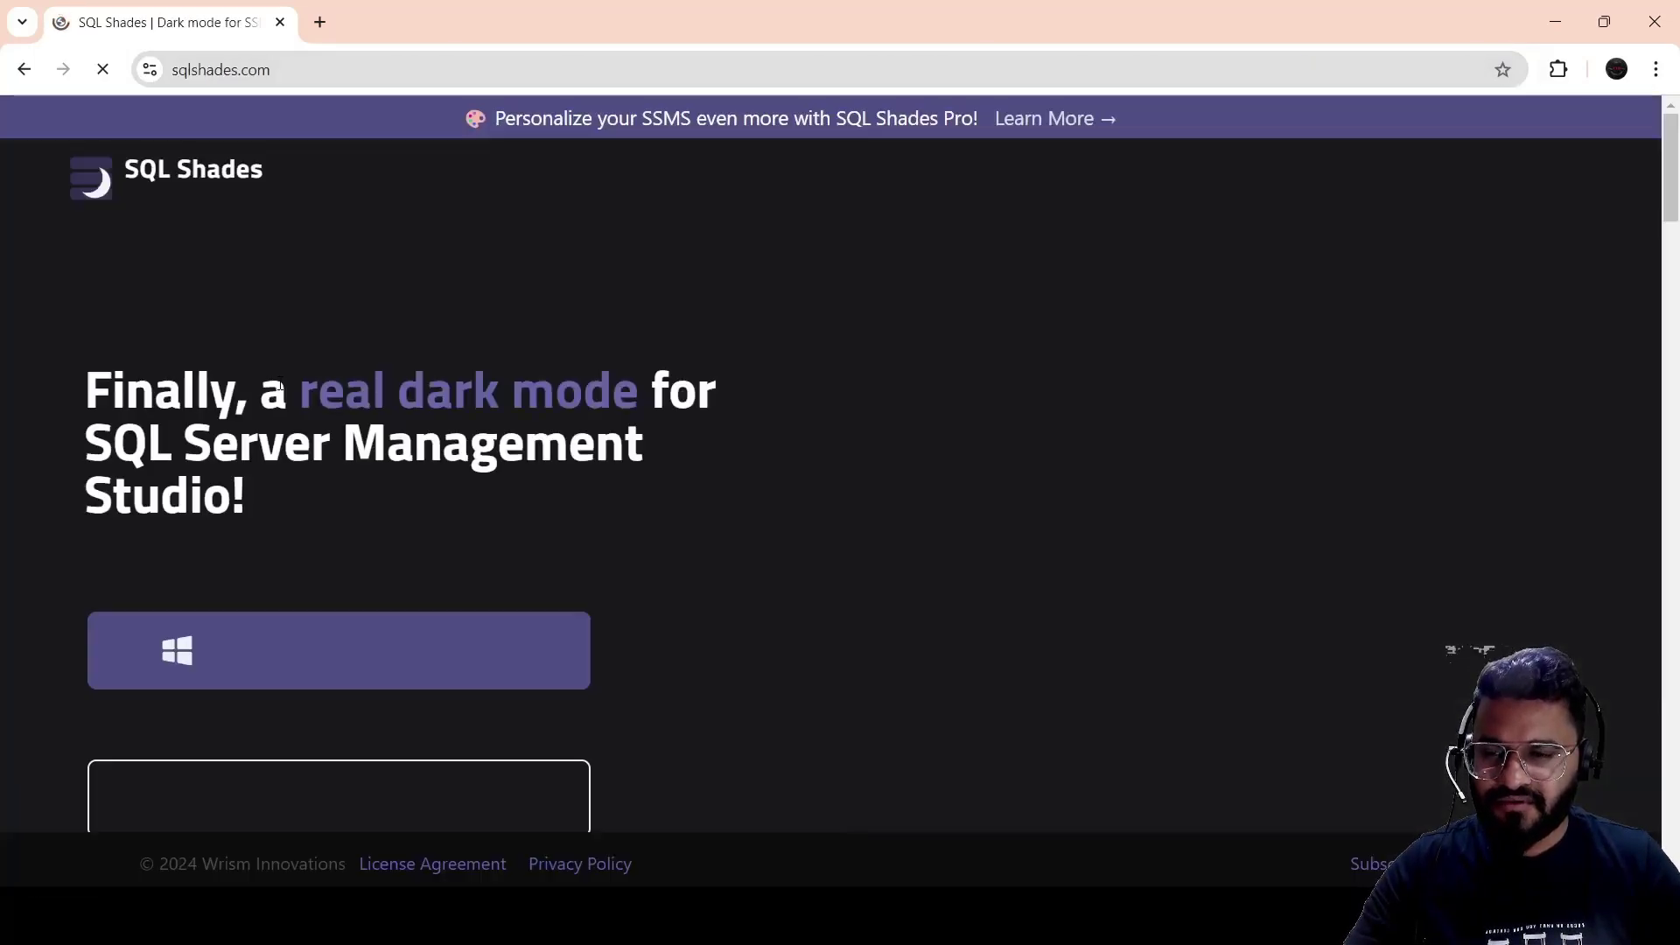
pyautogui.scroll(-2, 341, 408)
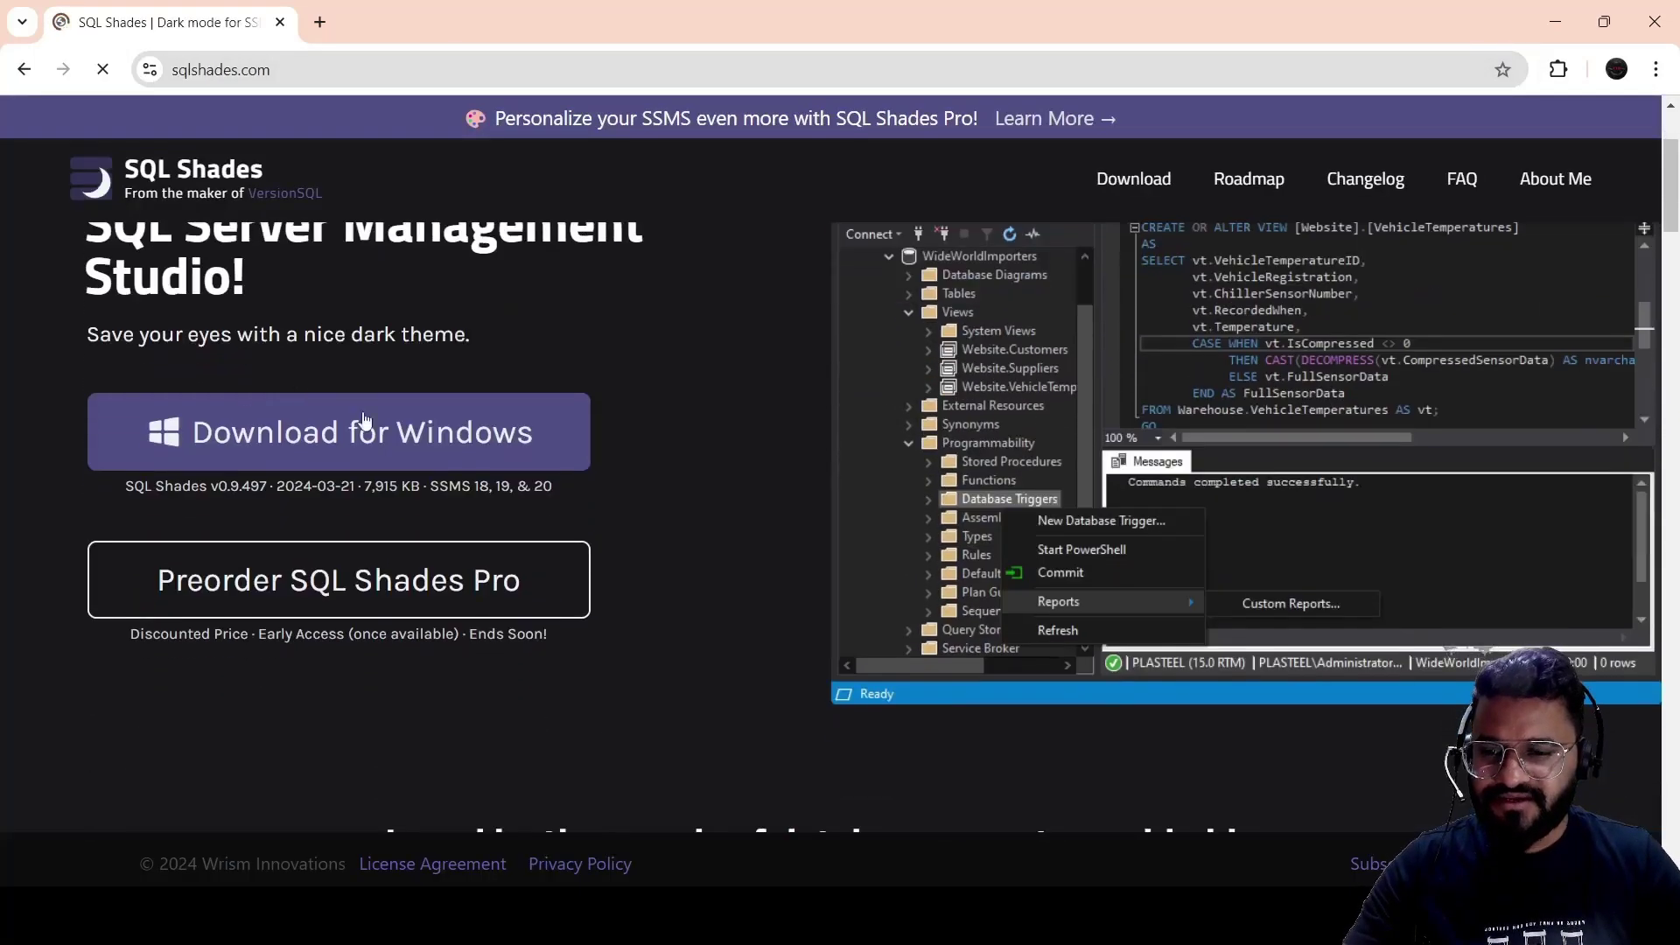
# Download SQL Shades for Windows via 'No thanks, just the download please', skipping the email
pyautogui.click(264, 442)
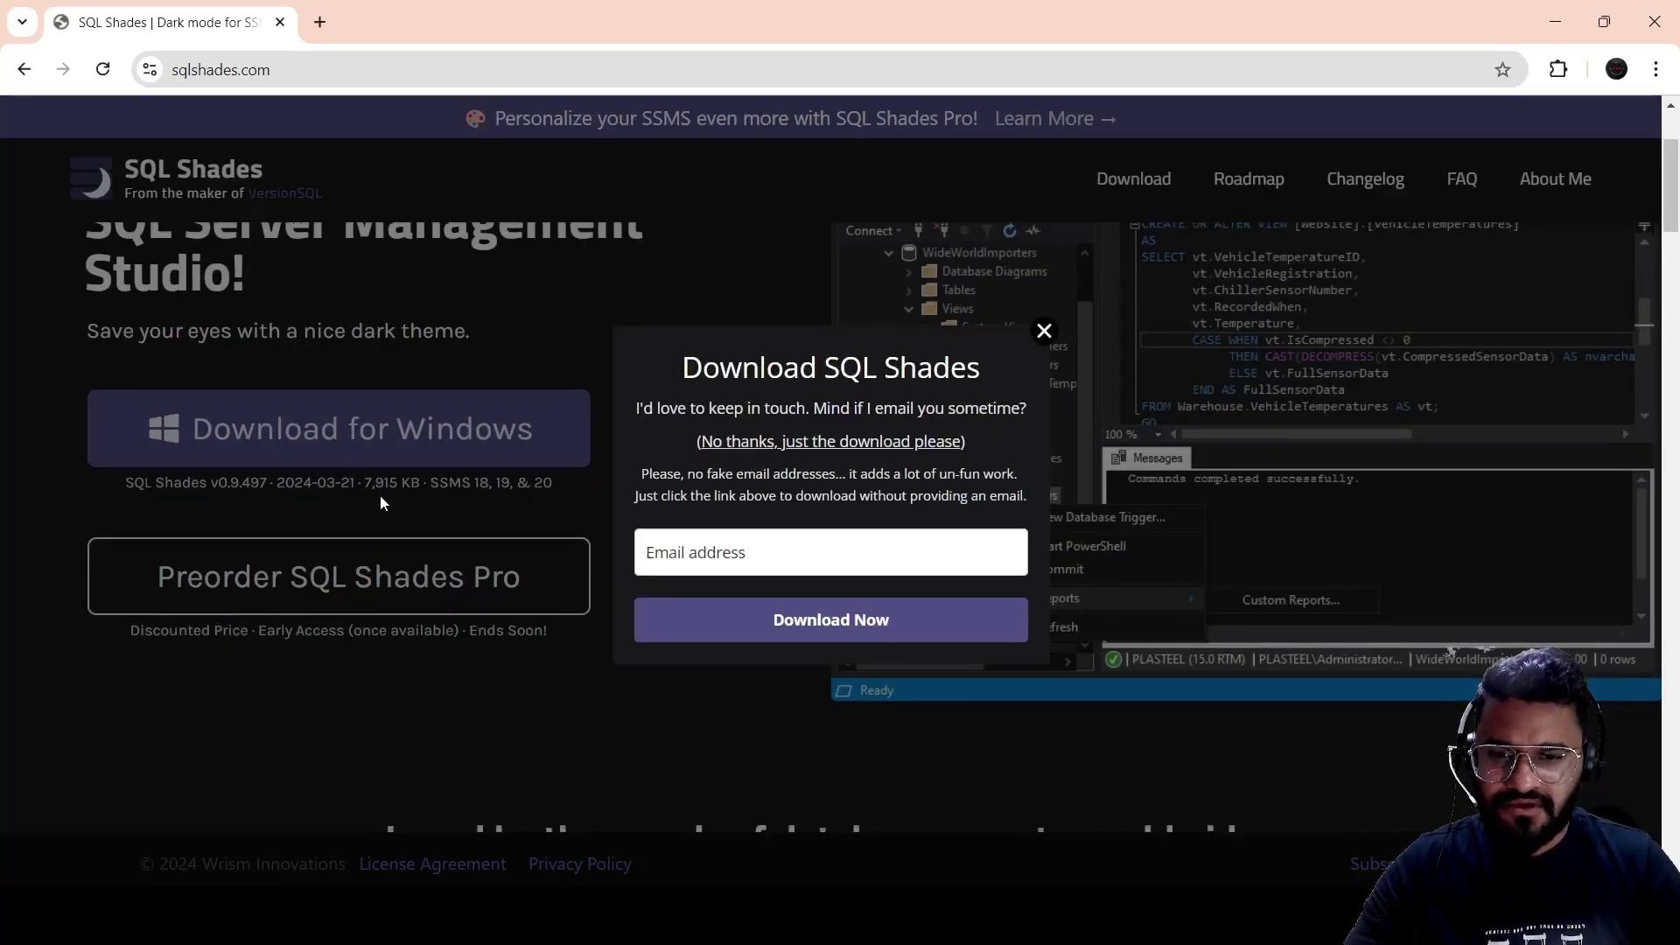
pyautogui.click(679, 558)
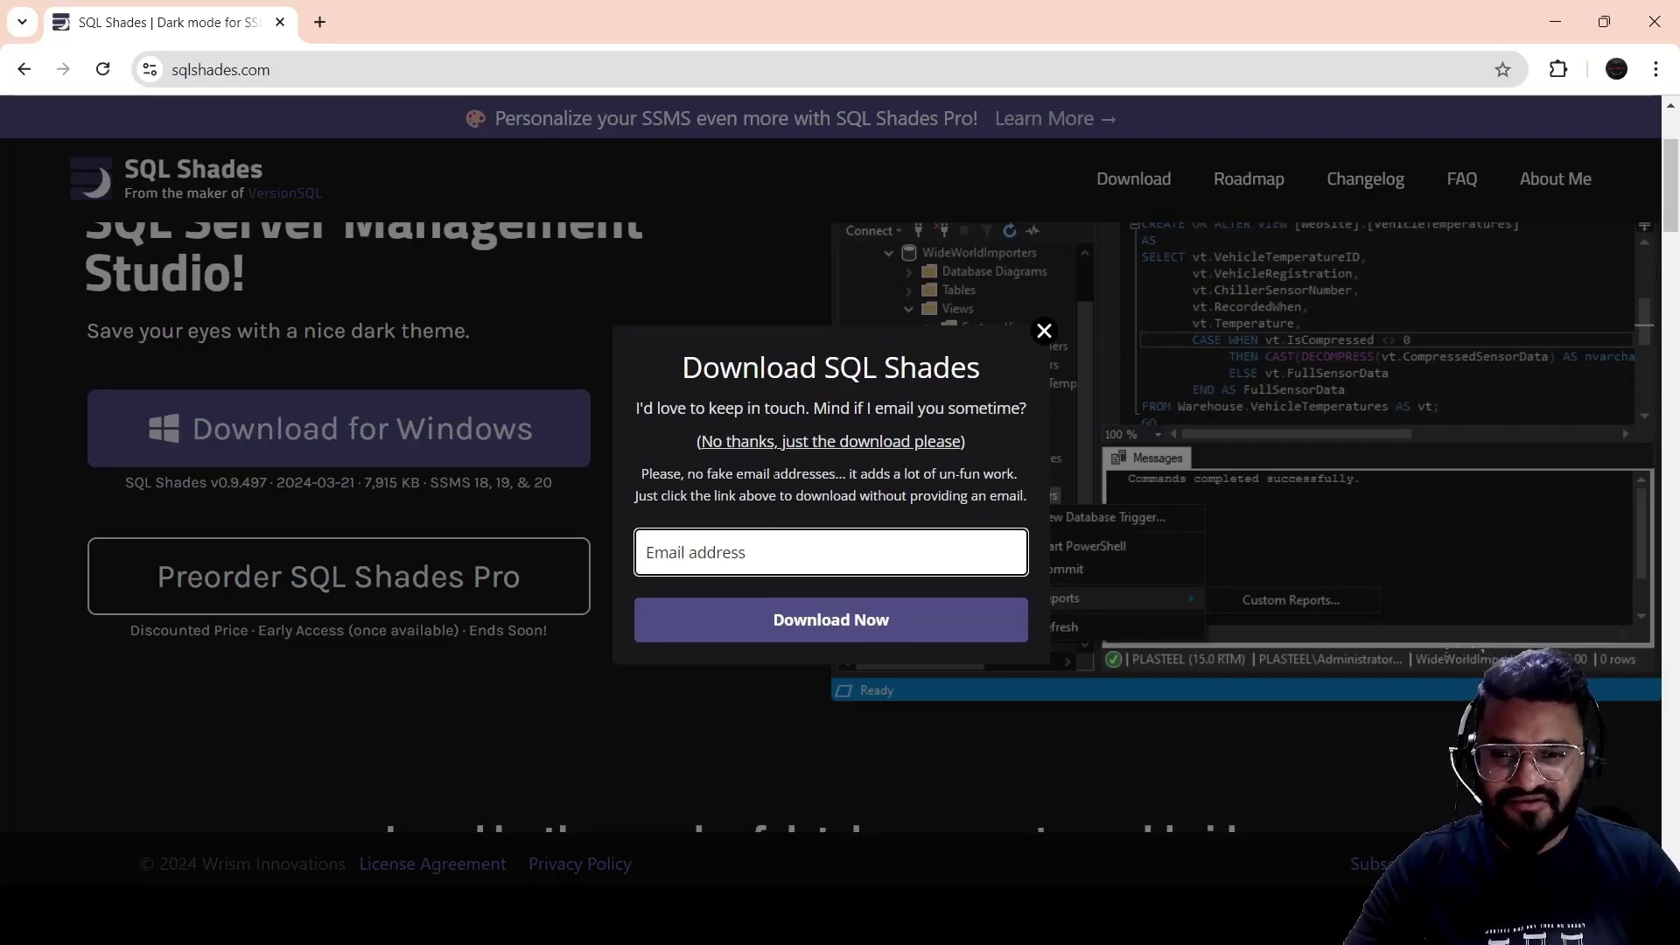
pyautogui.click(811, 456)
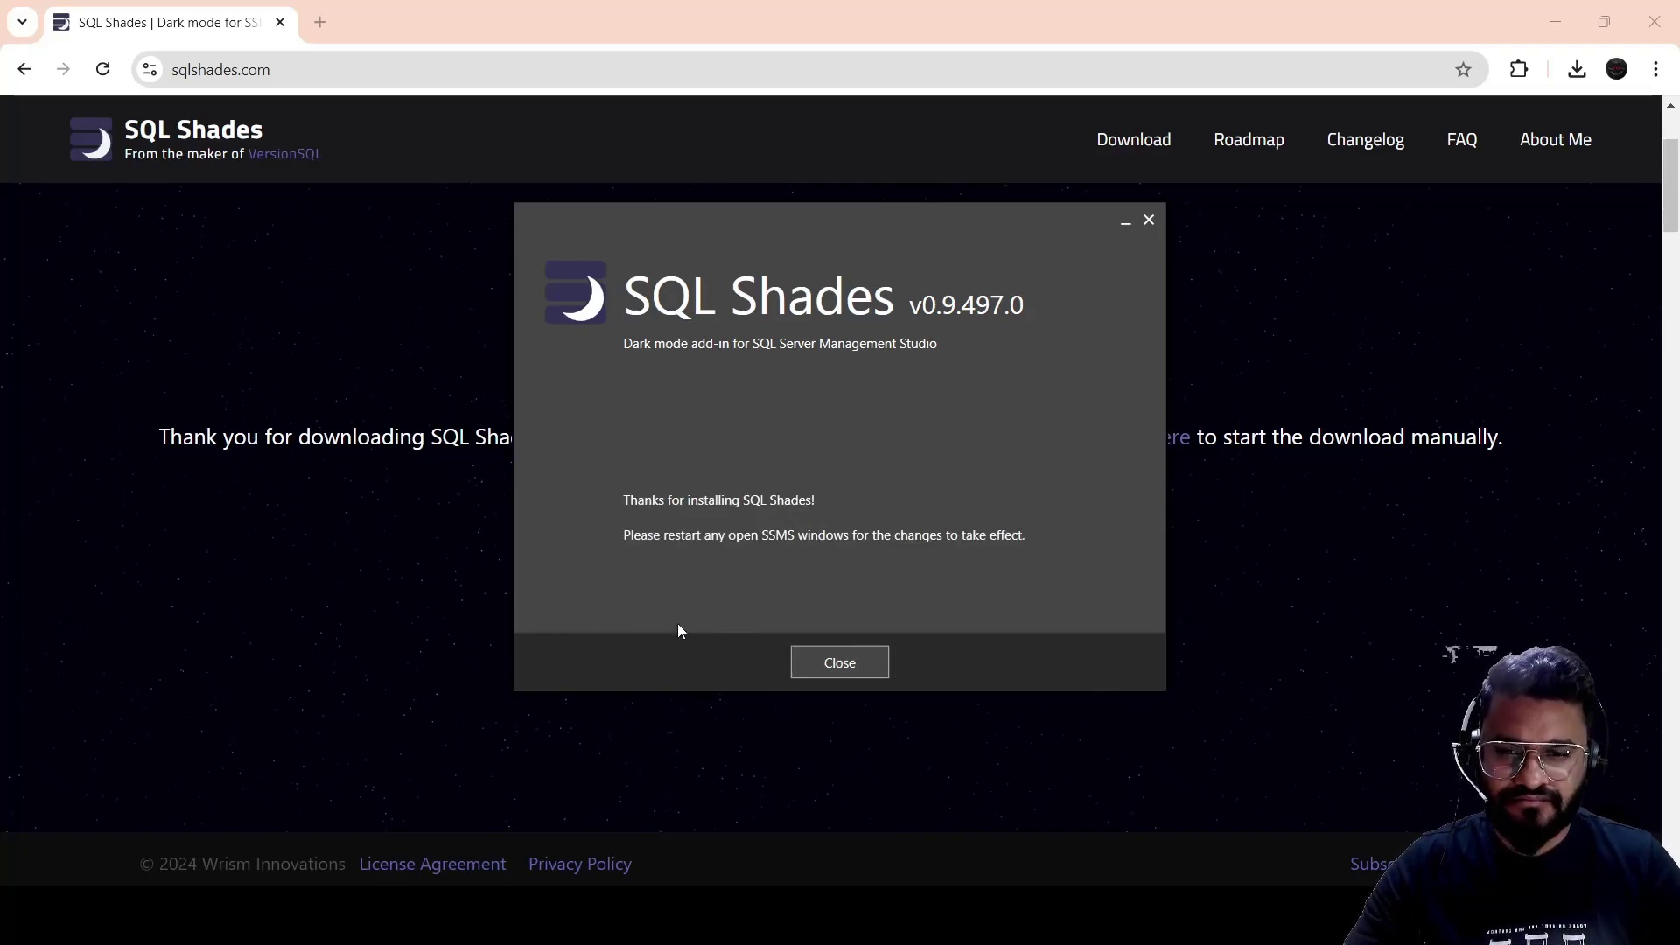
# Dismiss the installation-complete message and close SSMS without saving the query
pyautogui.click(831, 664)
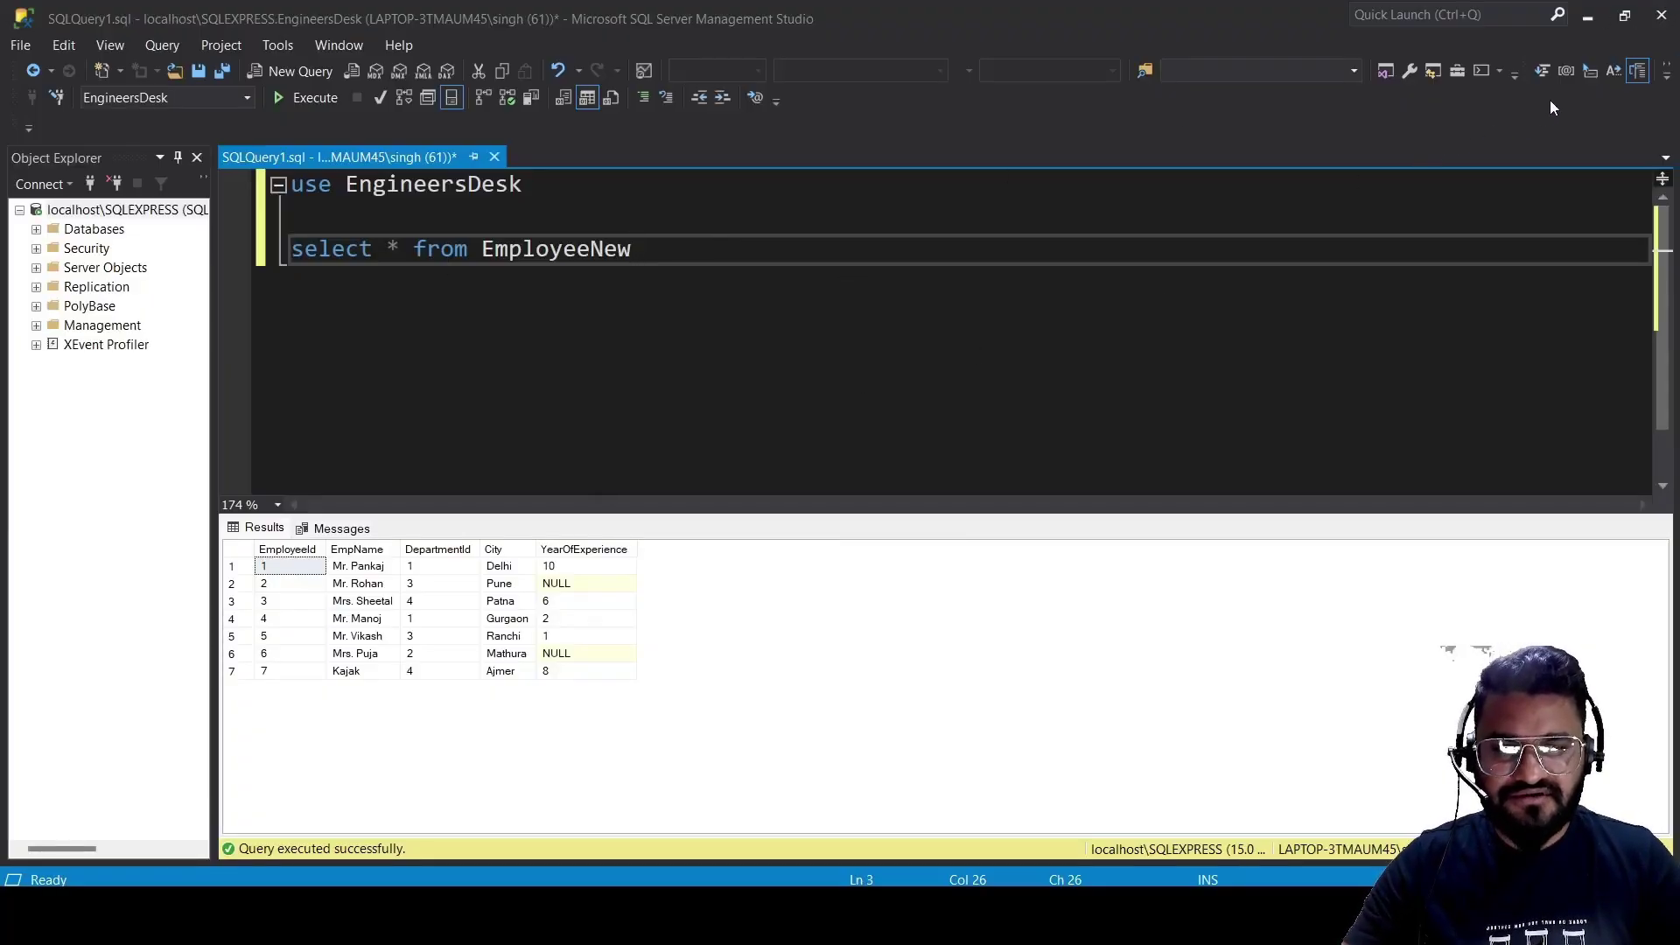
pyautogui.click(1670, 17)
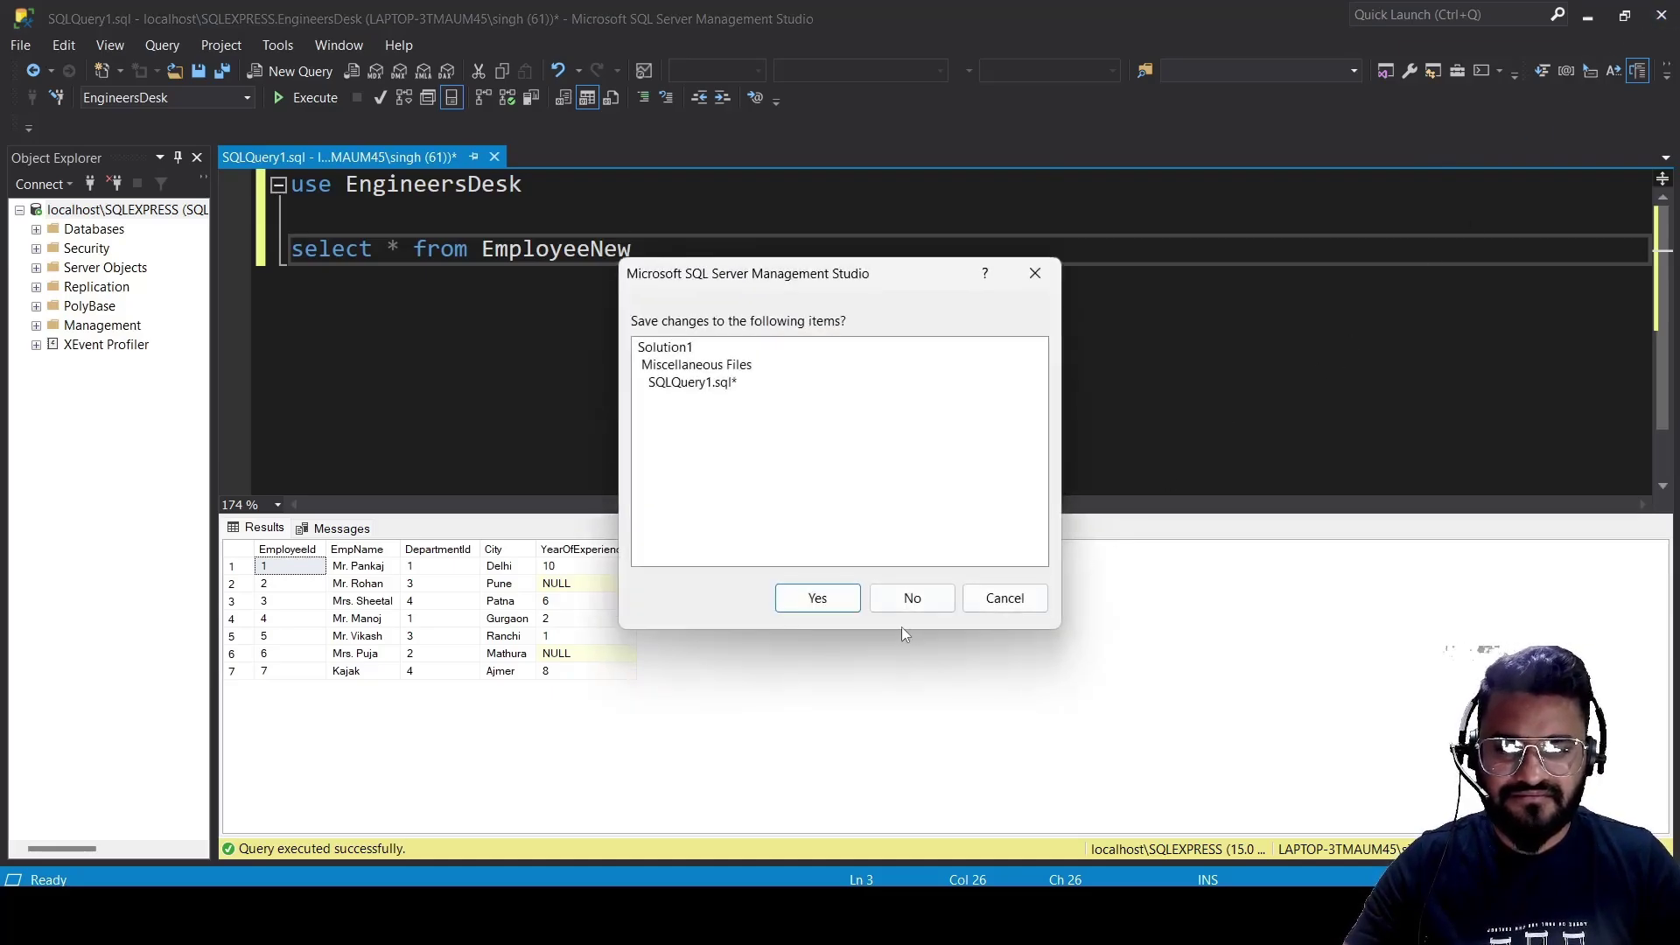
pyautogui.click(919, 598)
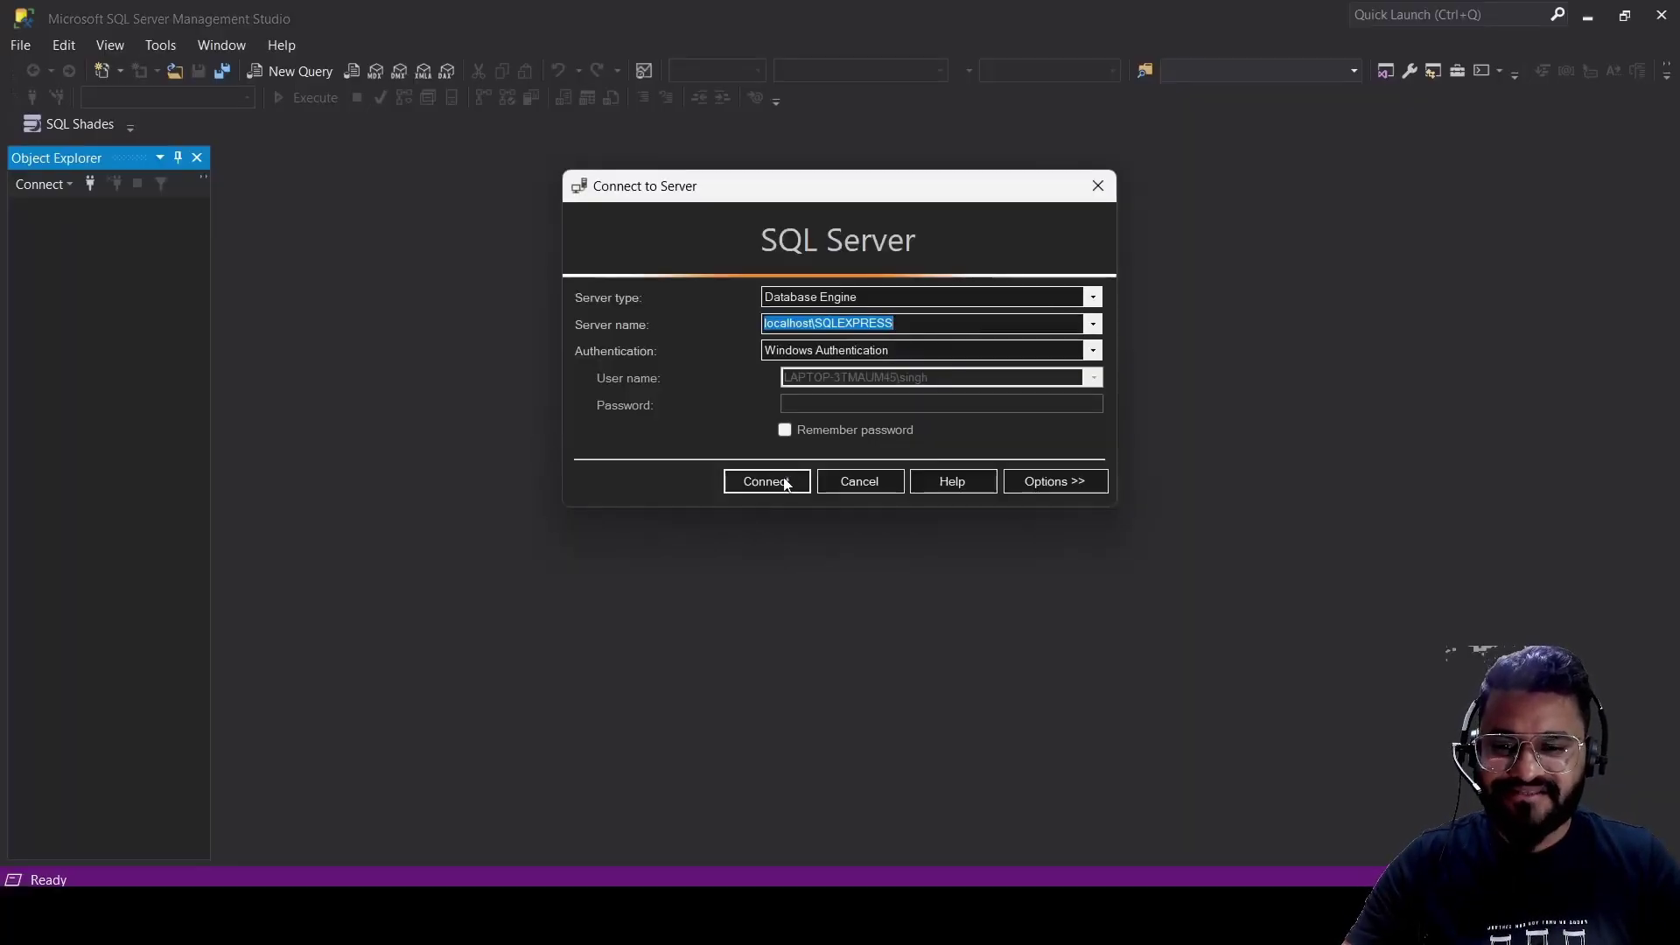
# Connect to localhost\SQLEXPRESS with Windows Authentication and start a new query window
pyautogui.click(768, 483)
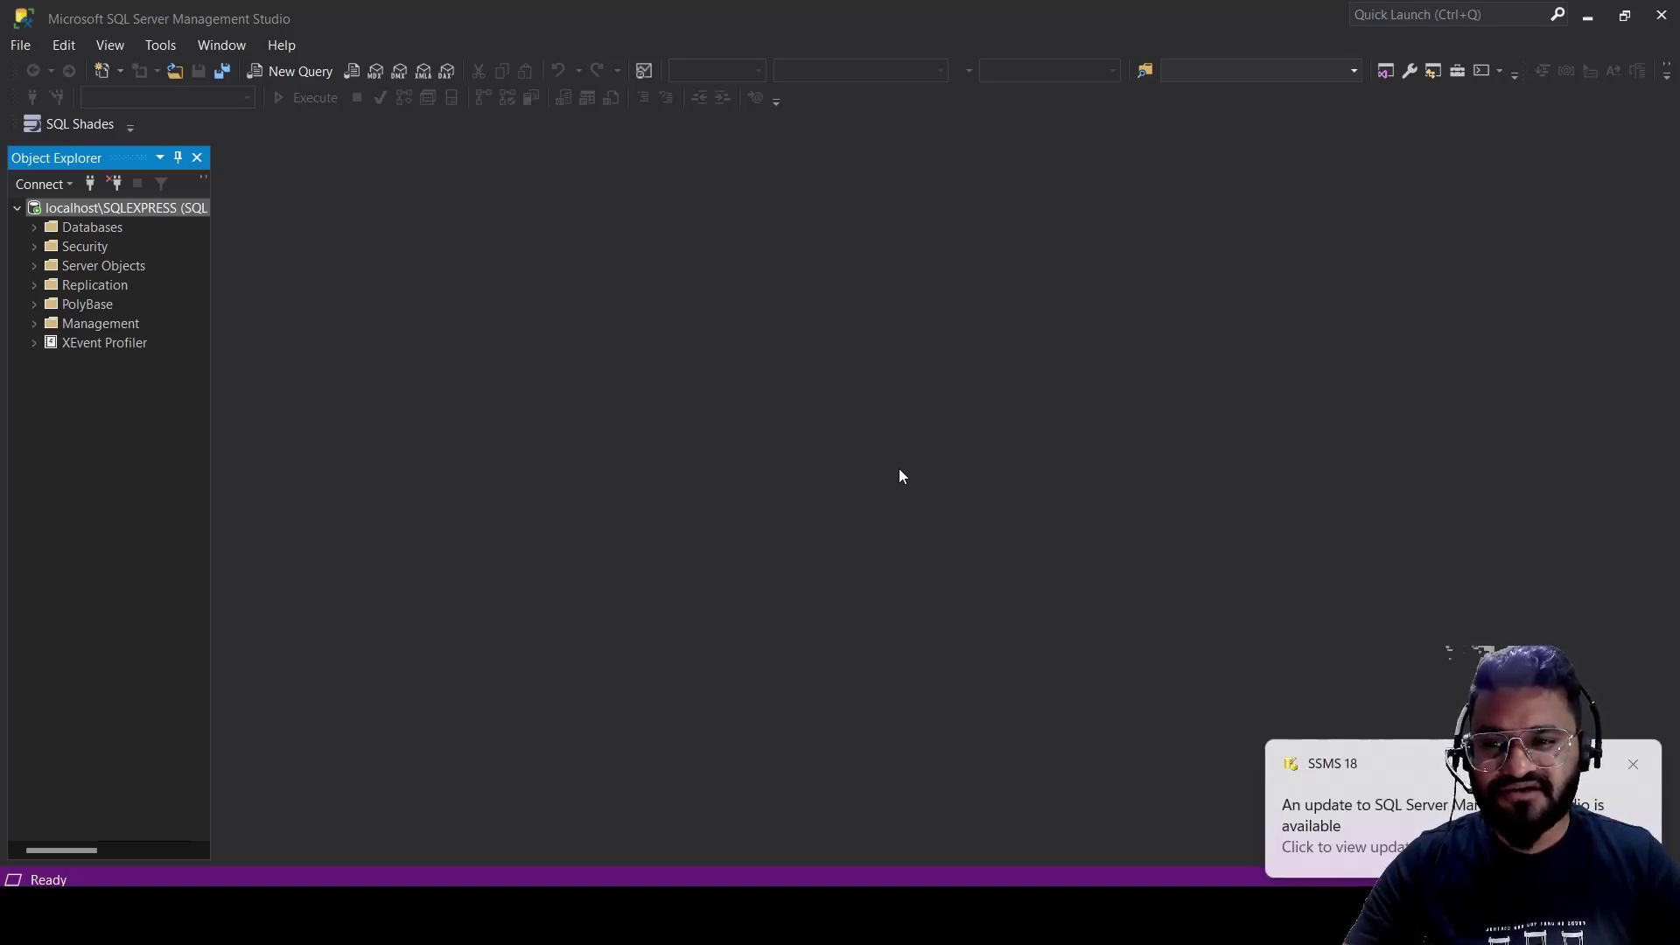
pyautogui.click(297, 71)
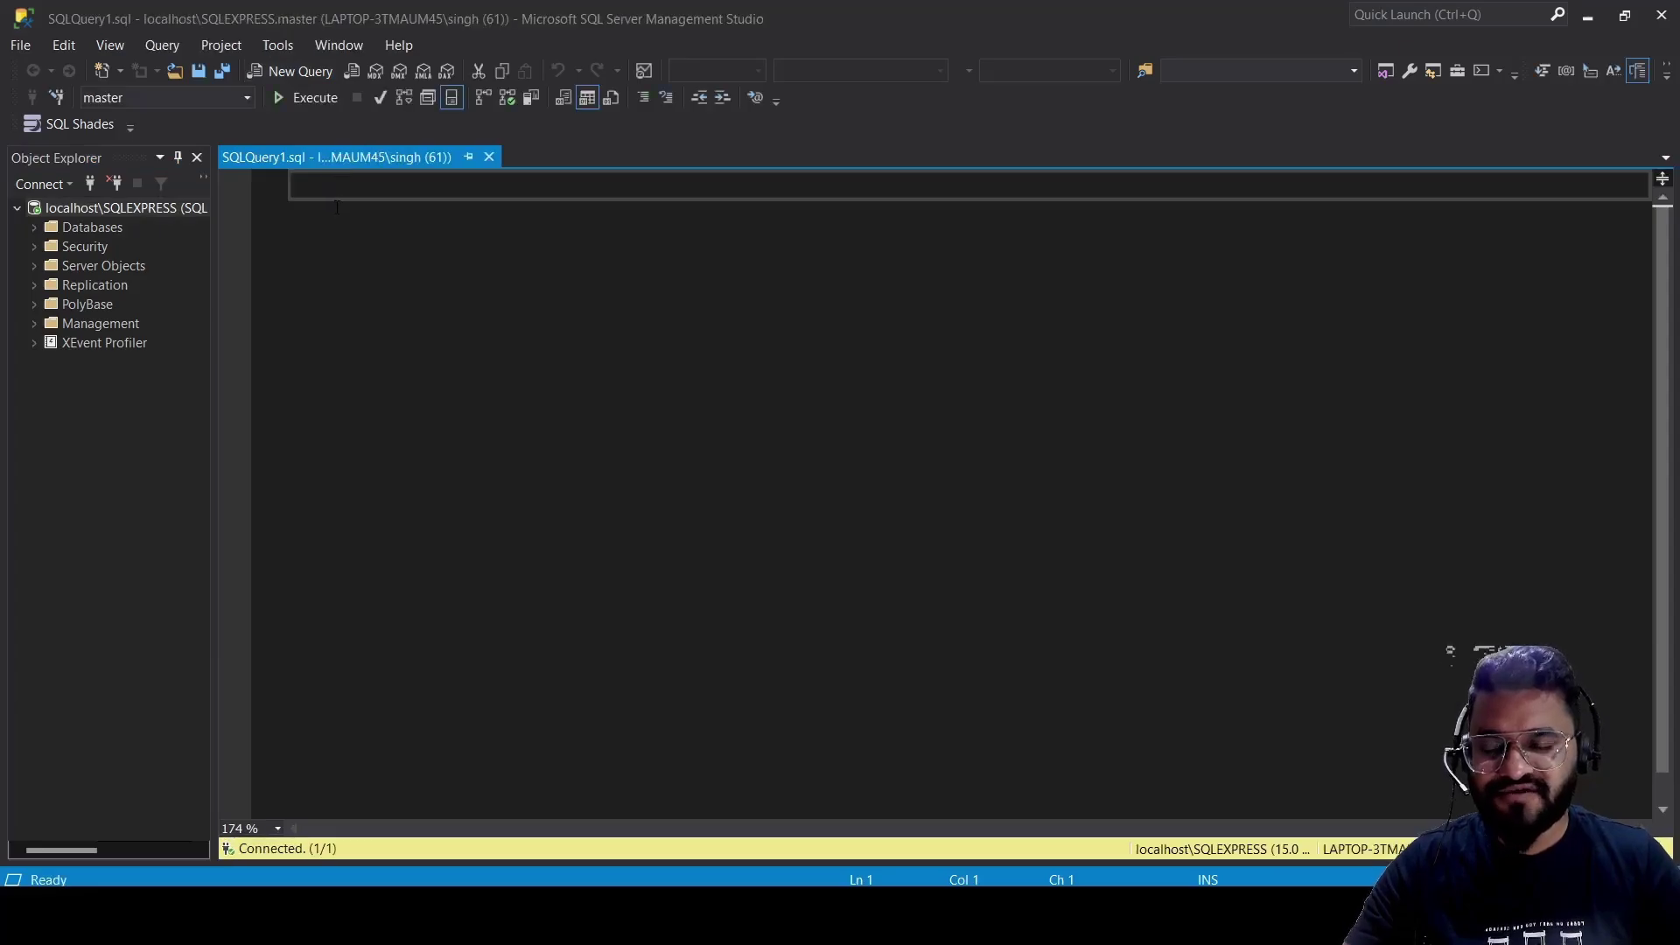
pyautogui.write('use EngineersDesk')
# Rerun the EngineersDesk 'select * from EmployeeNew' query, completing EmployeeNew from IntelliSense
pyautogui.press('Return')
pyautogui.press('Return')
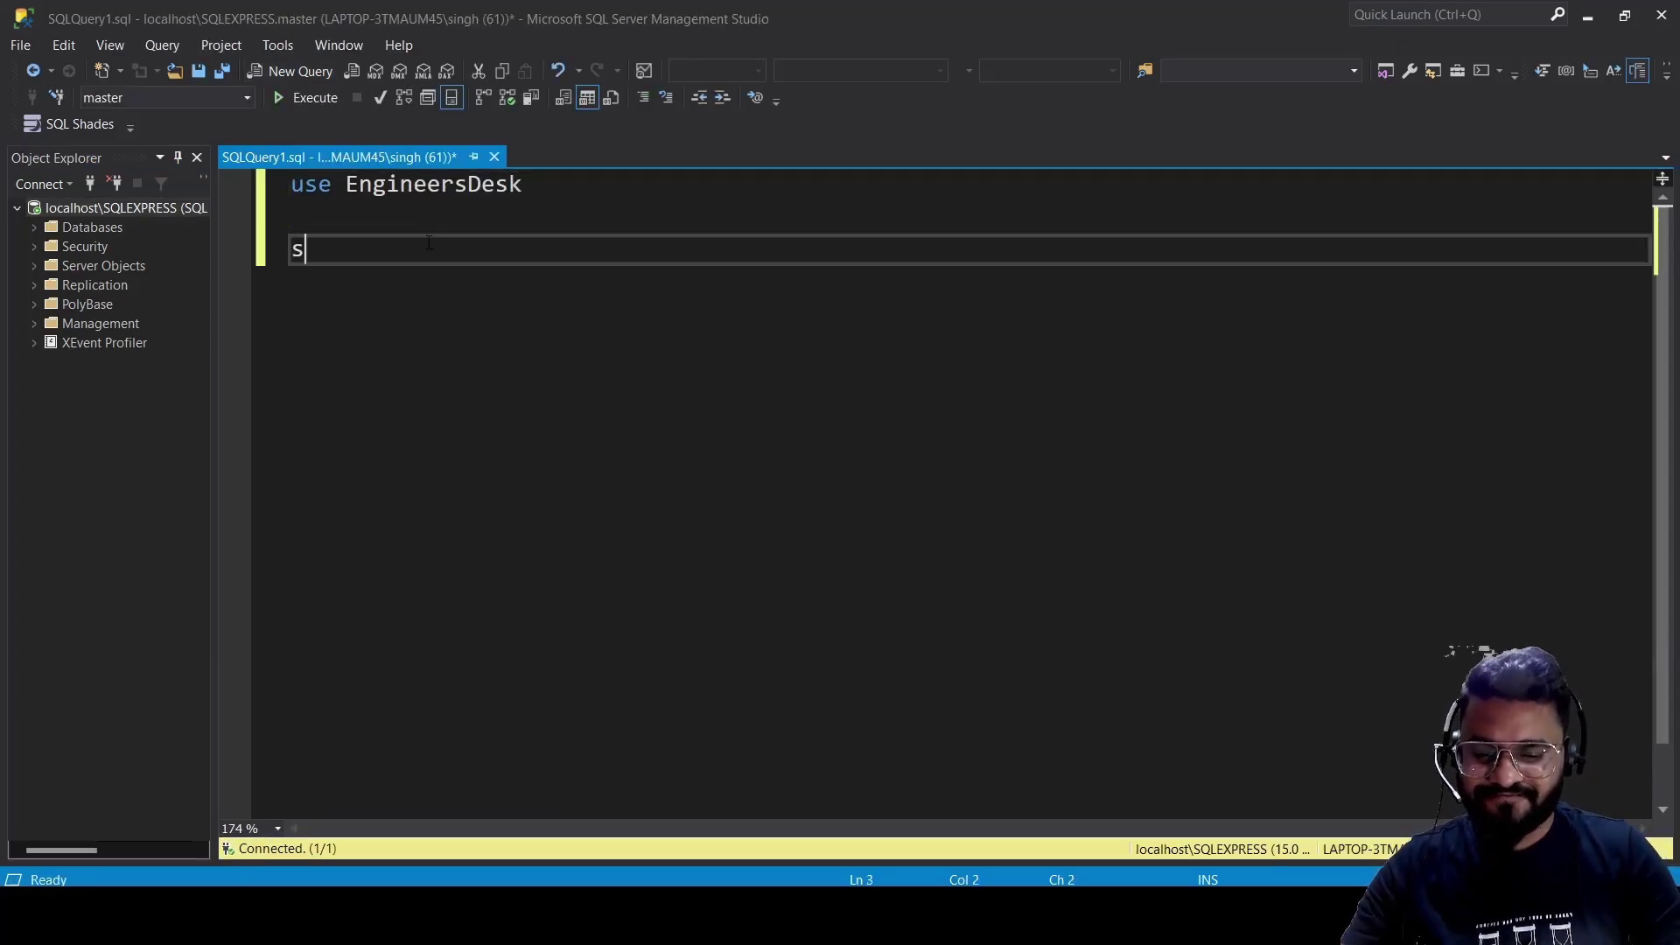
pyautogui.write('select * f')
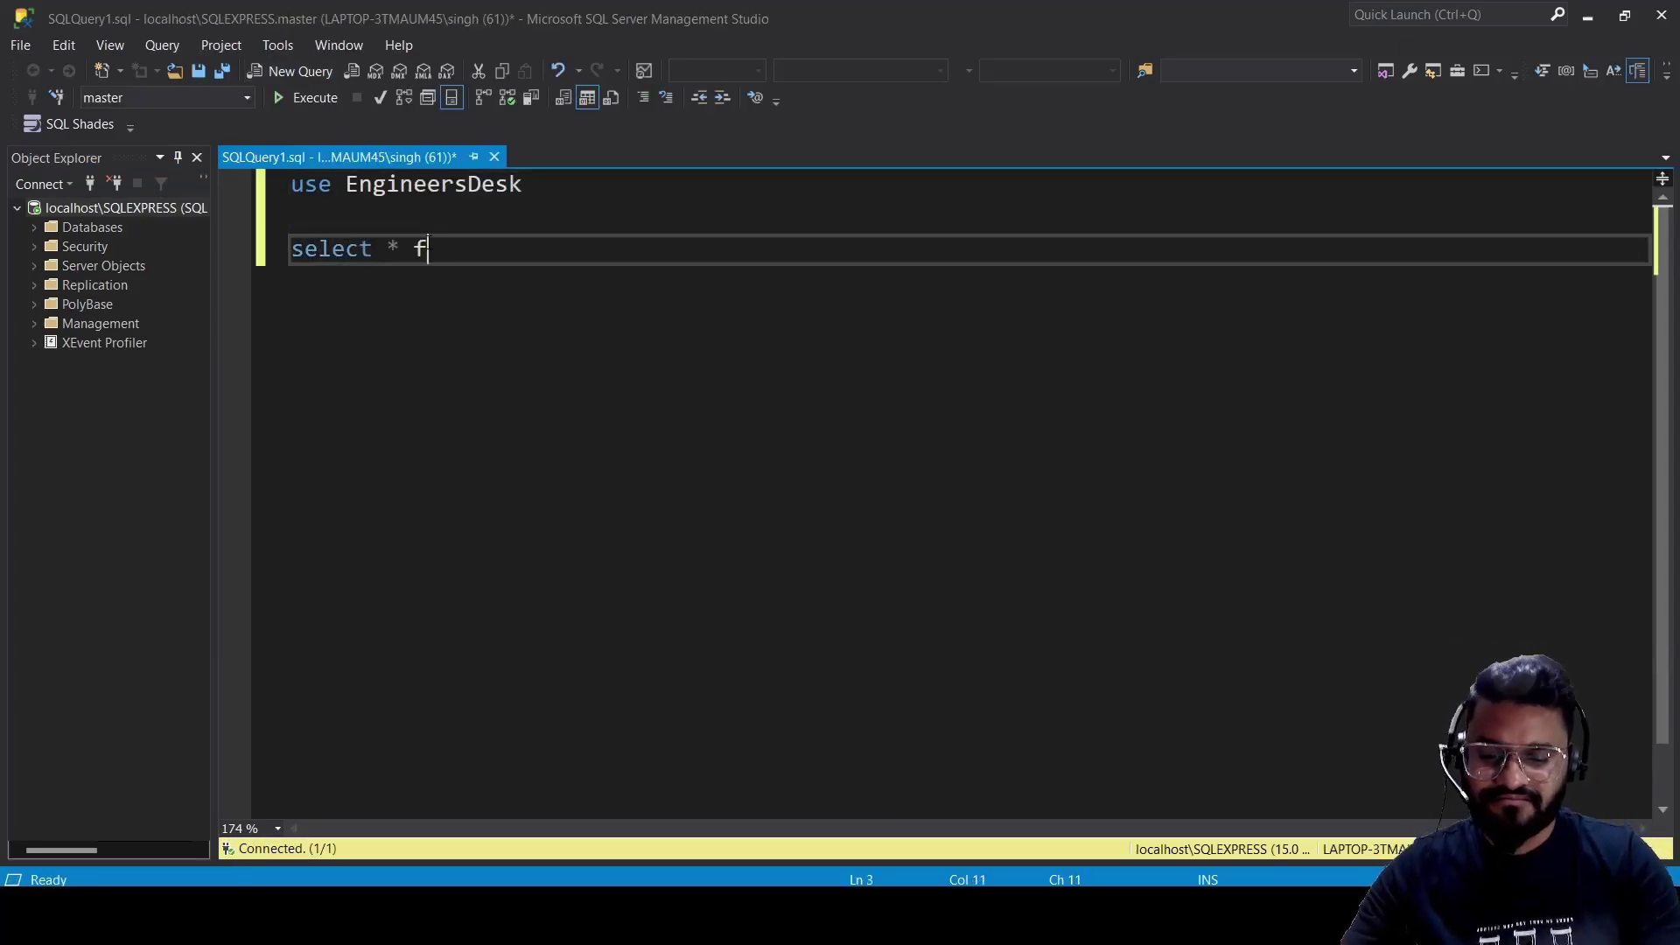
pyautogui.write('rom Empl')
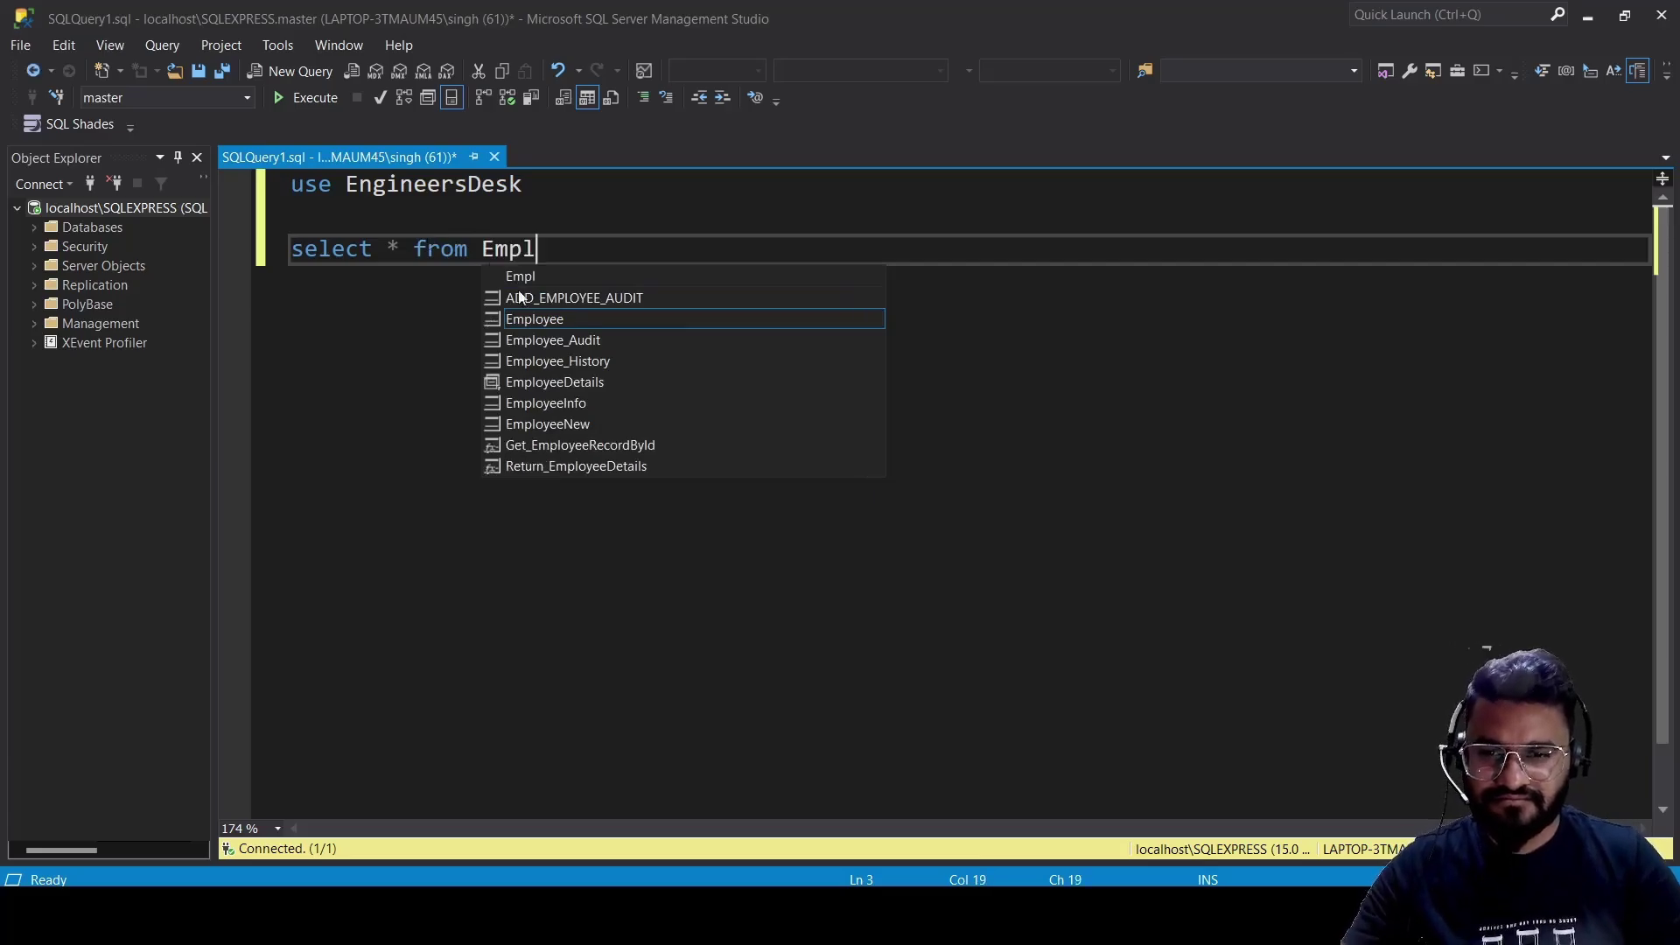
pyautogui.doubleClick(574, 424)
pyautogui.hotkey('ctrl', 'a')
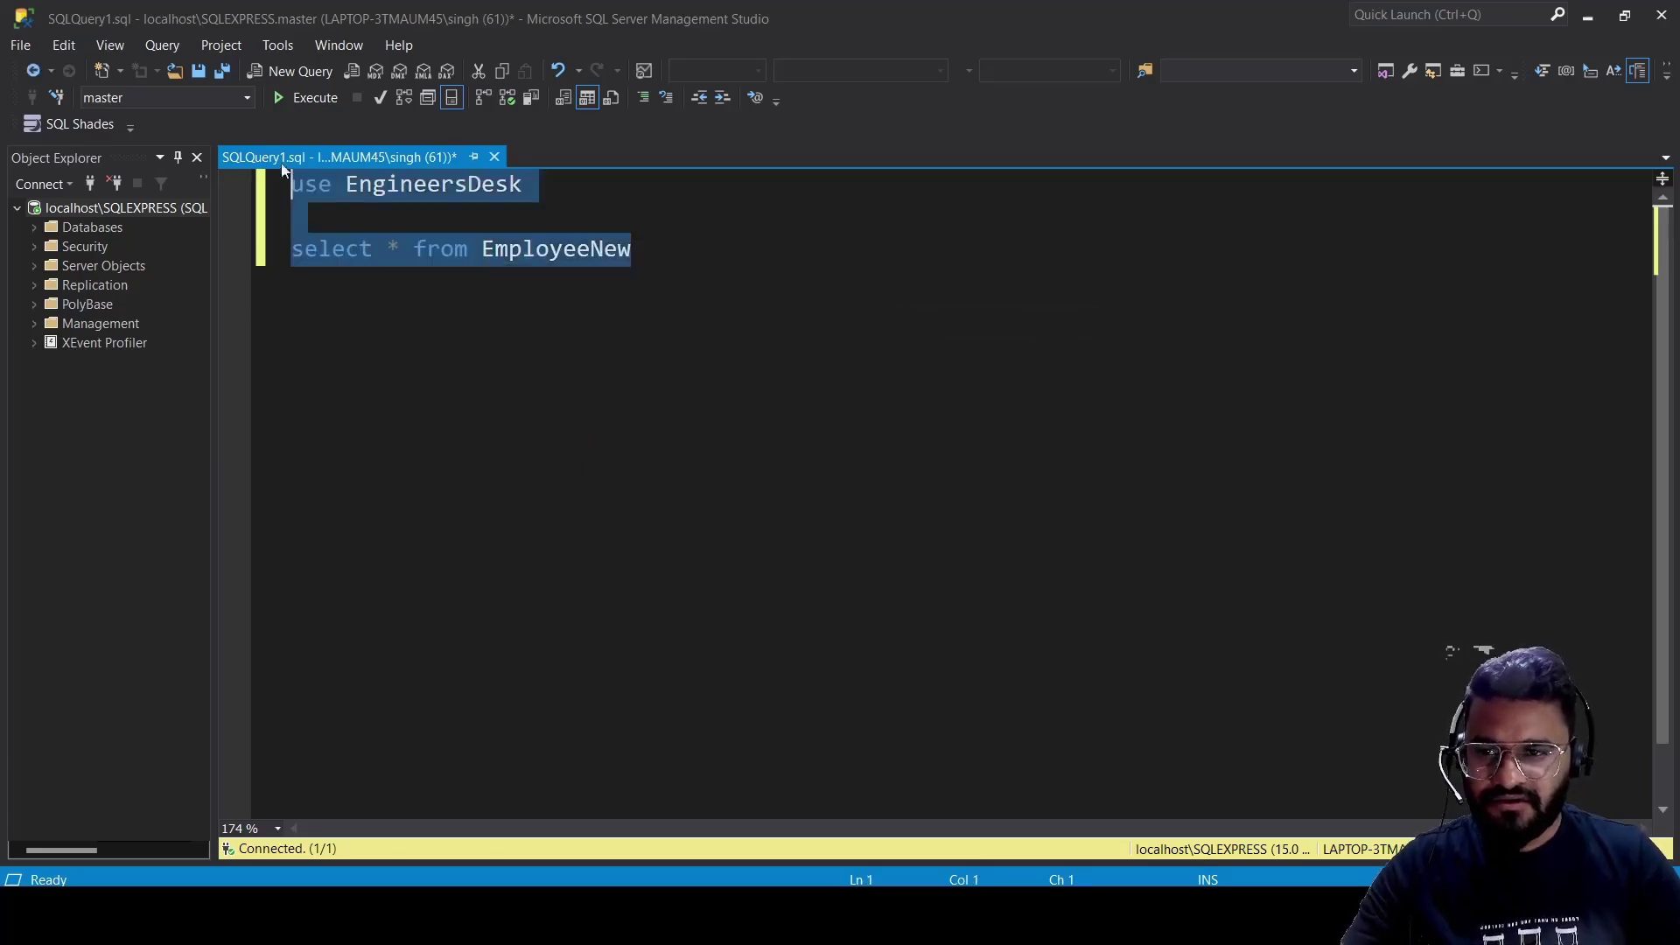
pyautogui.click(303, 103)
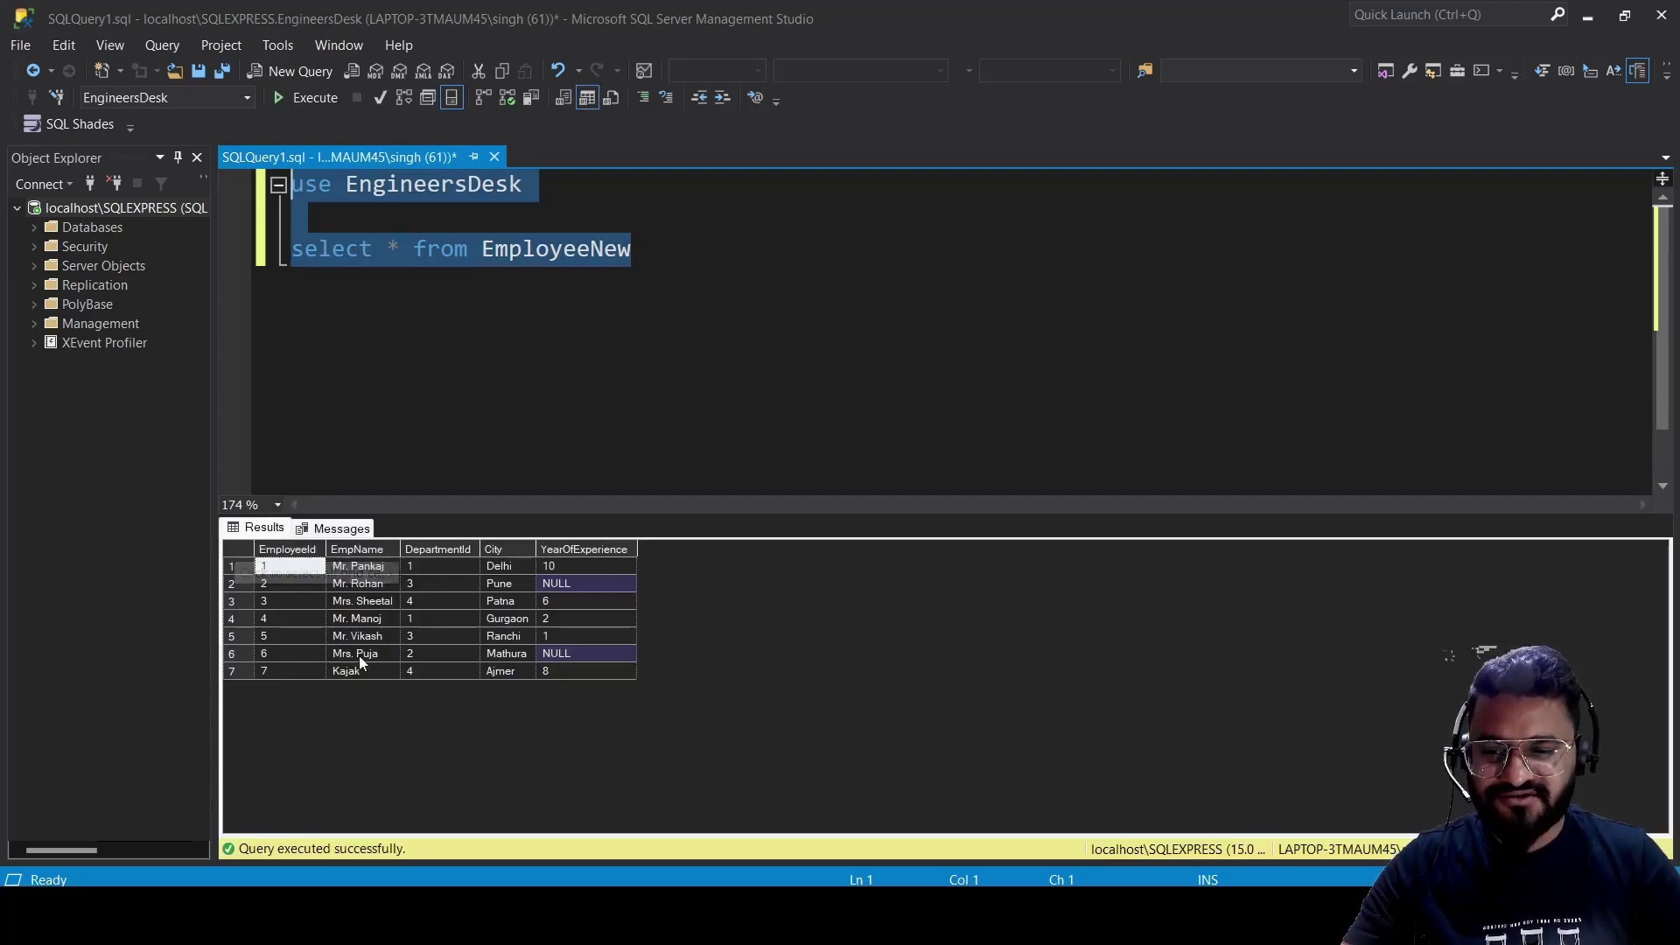
pyautogui.click(697, 250)
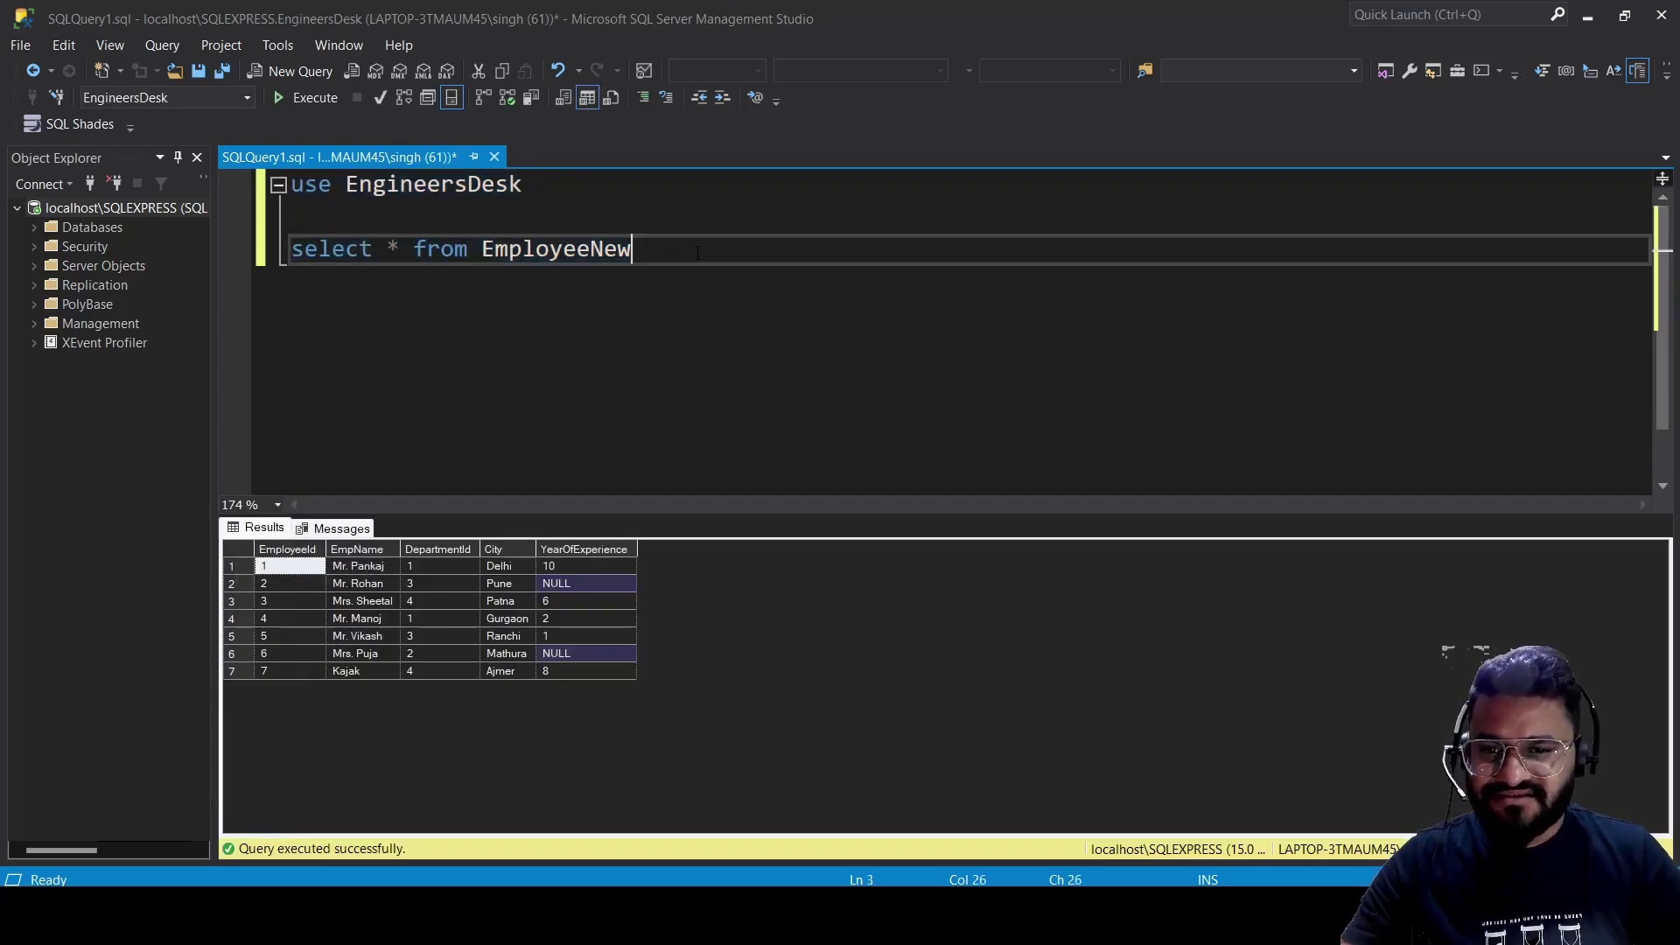